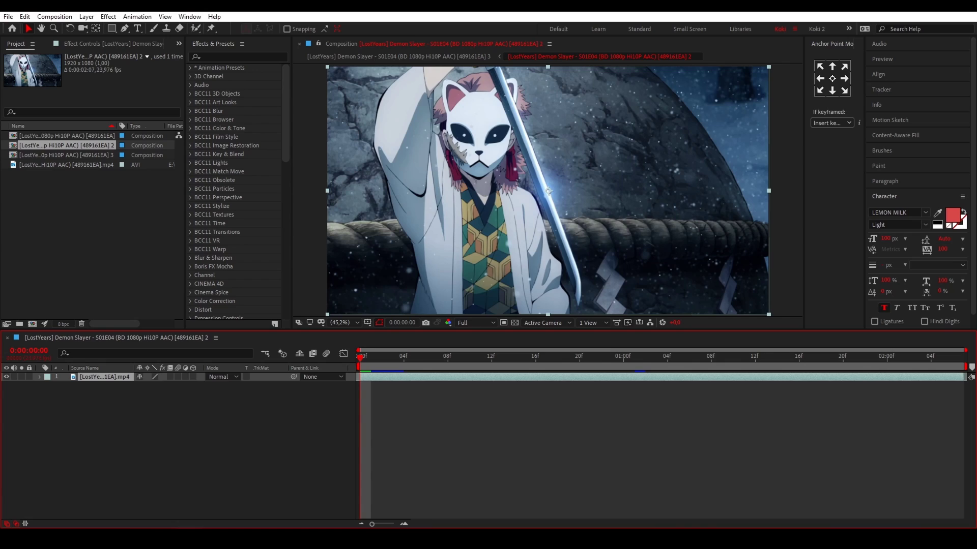
Step: Search the effects library for curves and apply the Curves effect to the video layer
left_click(195, 29)
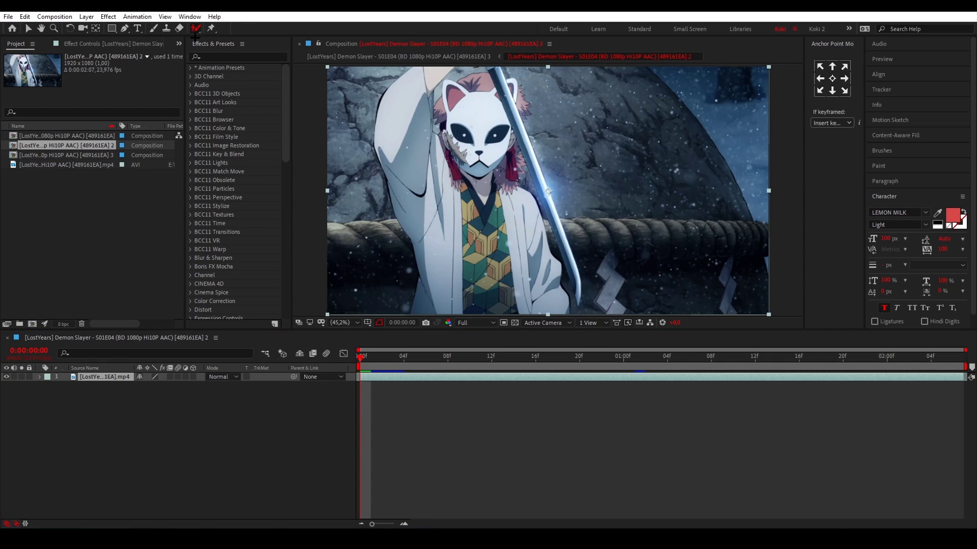
left_click(228, 57)
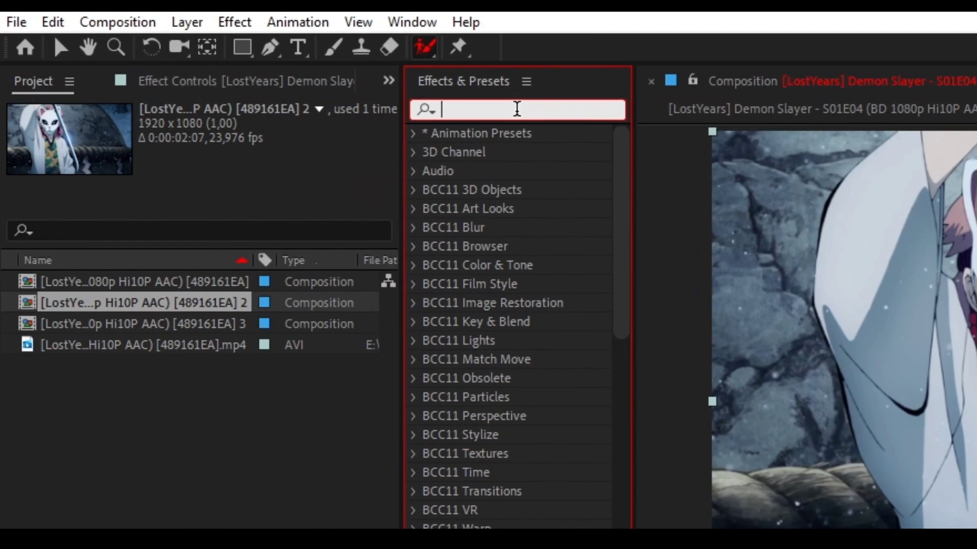
type("curves")
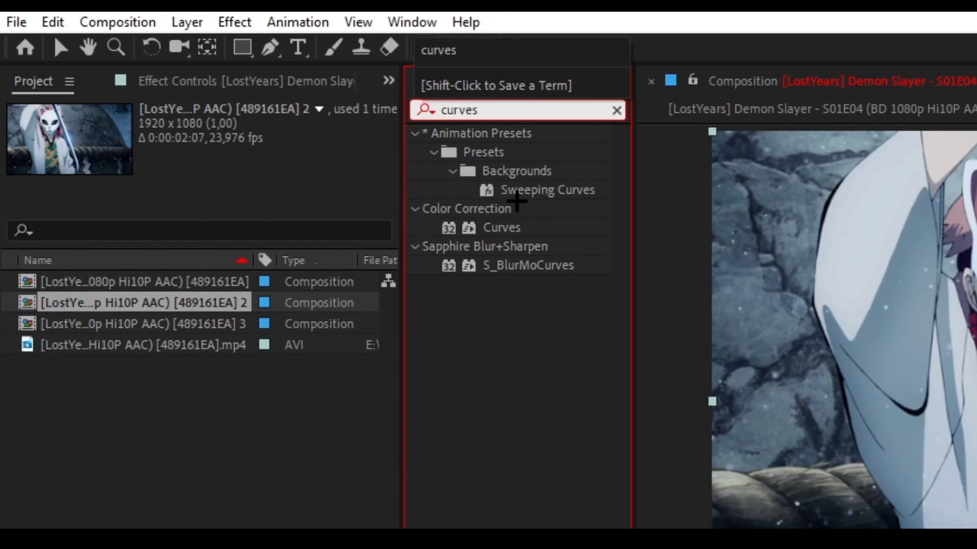
left_click(502, 228)
double_click(503, 229)
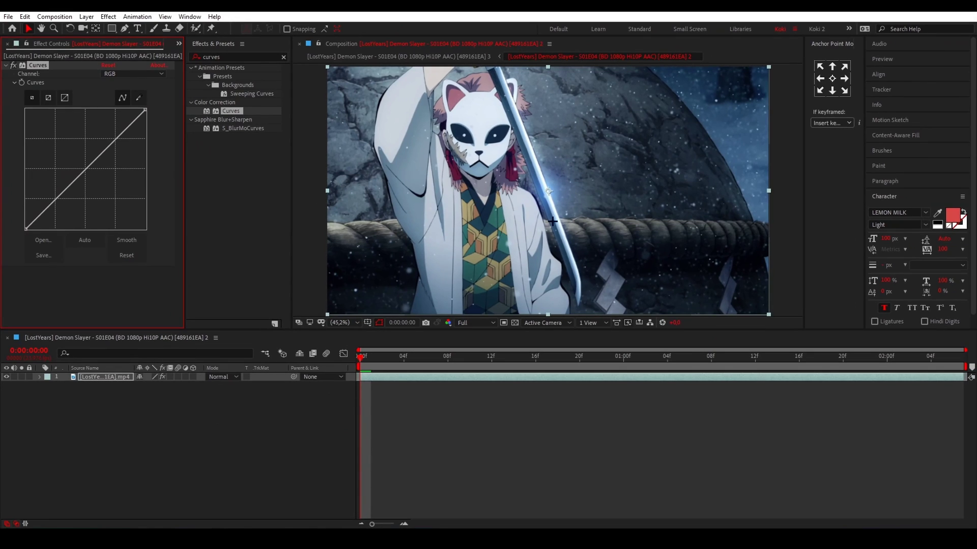
Step: Bend the RGB curve upward with two points, one in the shadows and one in the highlights, to brighten the clip
mouse_move(116, 138)
left_mouse_down()
mouse_move(100, 127)
mouse_move(111, 141)
left_mouse_up()
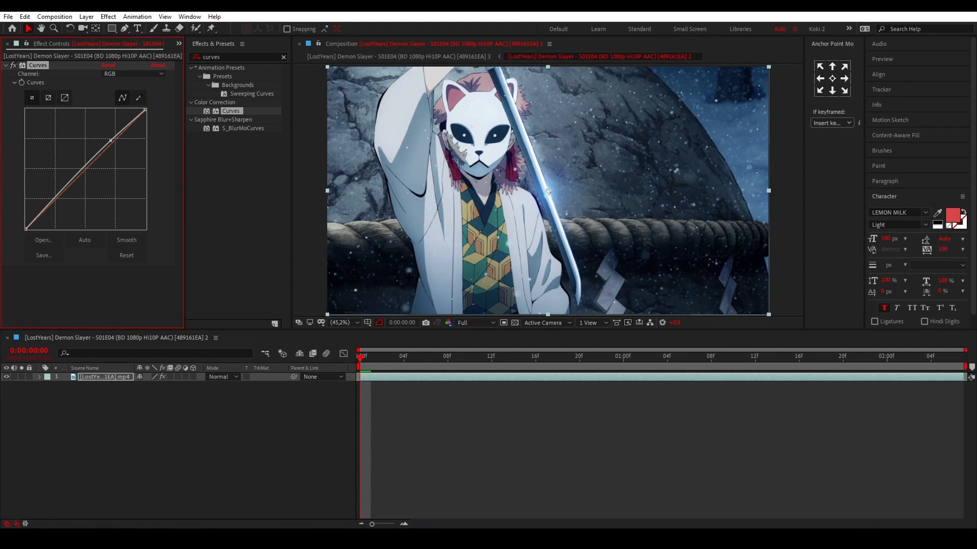
left_click_drag(54, 195, 48, 189)
left_click_drag(111, 140, 98, 129)
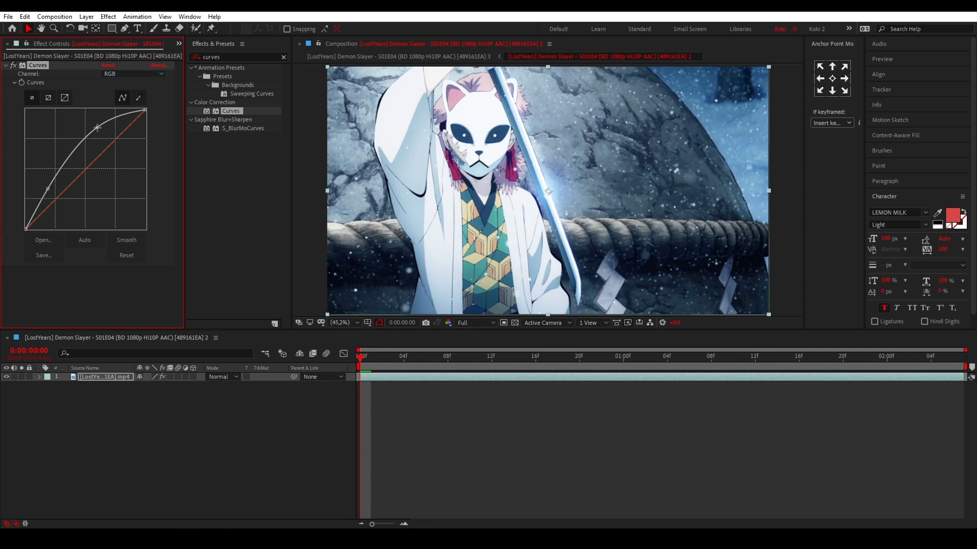
Step: Apply the Blur & Sharpen category's Sharpen effect to the layer and set Sharpen Amount to 35
left_click(223, 57)
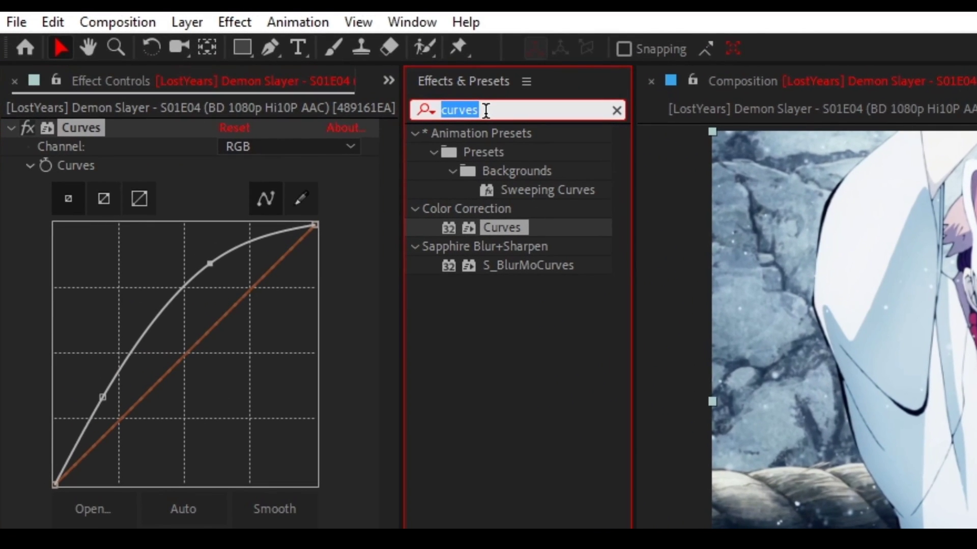
type("sharpen")
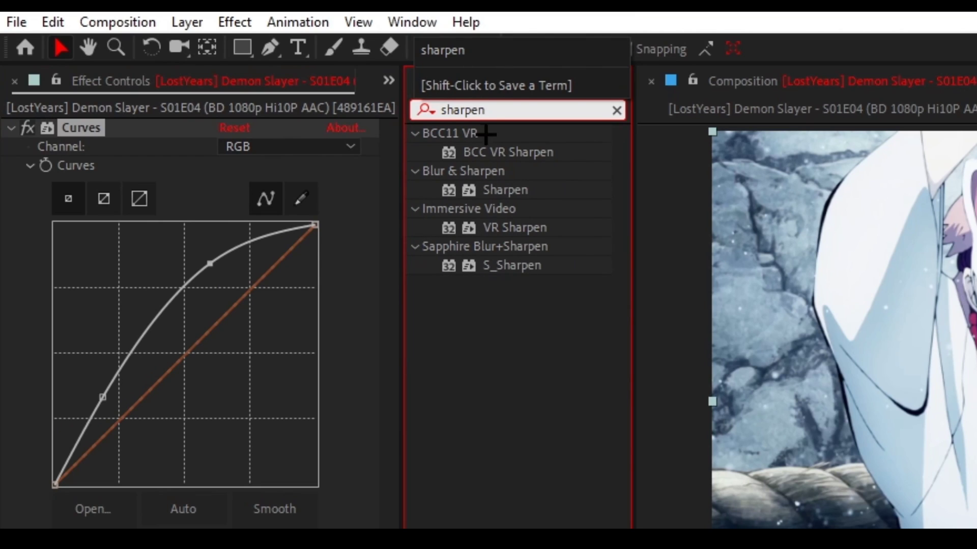
double_click(505, 190)
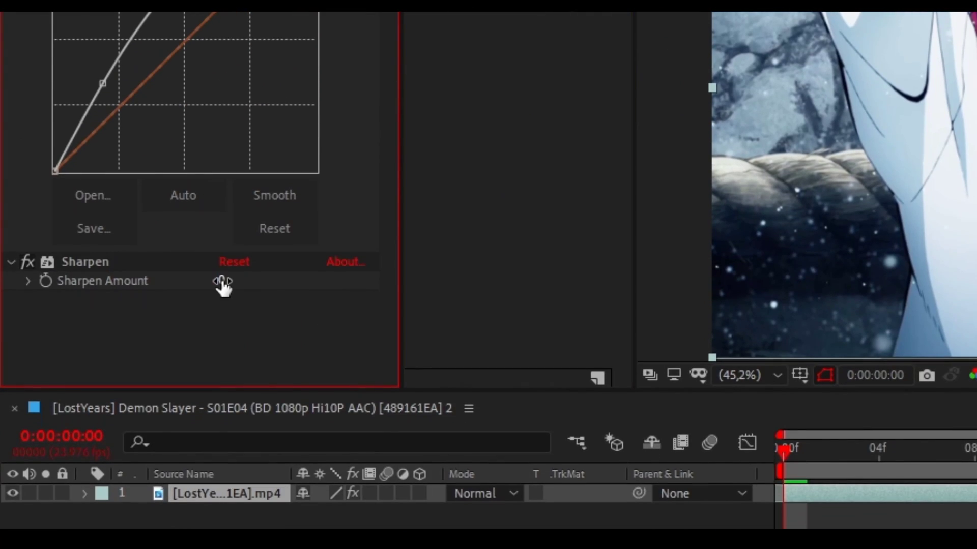
left_click(222, 281)
type("35")
key("Return")
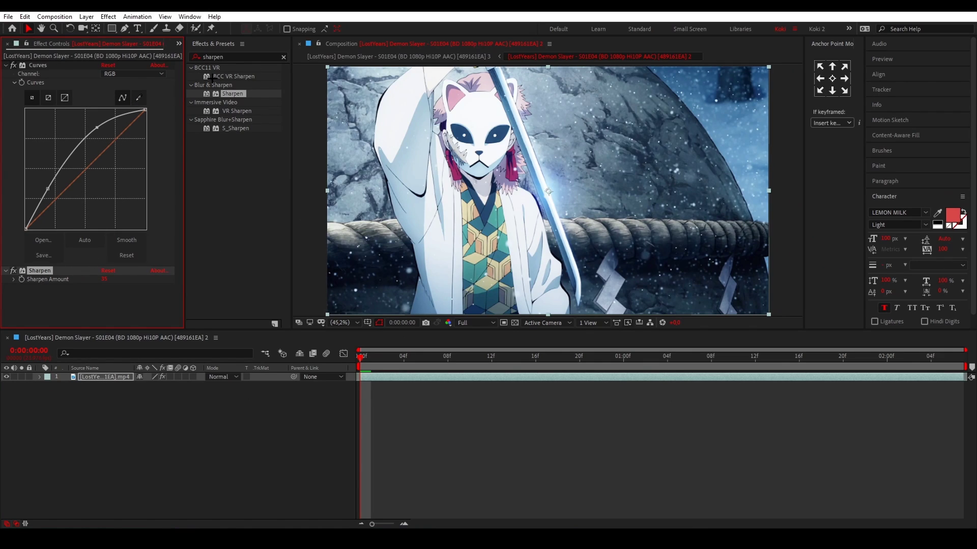
Step: Open the clip in the layer view and paint Roto Brush foreground strokes over the masked character on the first frame
left_click(195, 28)
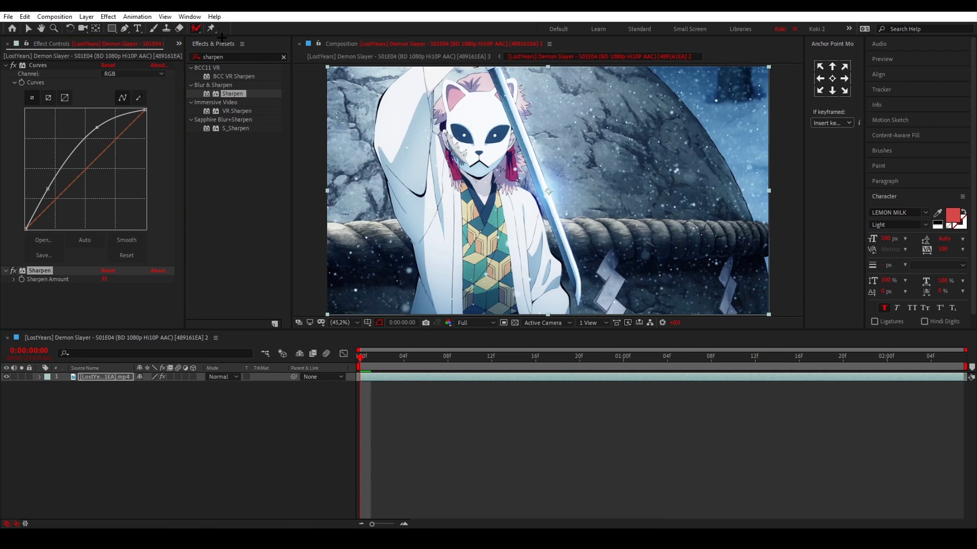
double_click(403, 379)
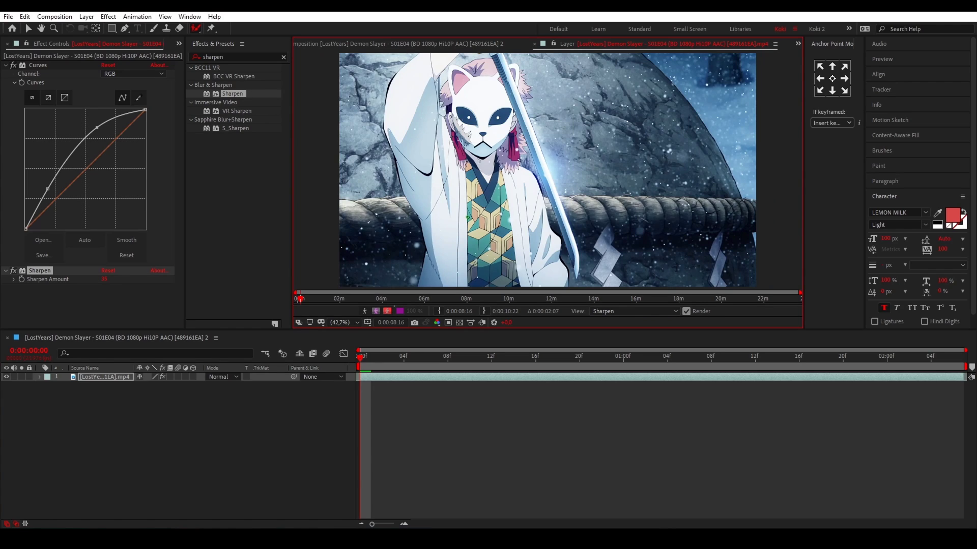
mouse_move(431, 280)
left_mouse_down()
mouse_move(433, 217)
mouse_move(413, 105)
mouse_move(442, 64)
mouse_move(422, 139)
mouse_move(484, 146)
mouse_move(477, 85)
mouse_move(493, 75)
mouse_move(498, 159)
mouse_move(532, 190)
mouse_move(547, 285)
mouse_move(495, 270)
mouse_move(486, 247)
left_mouse_up()
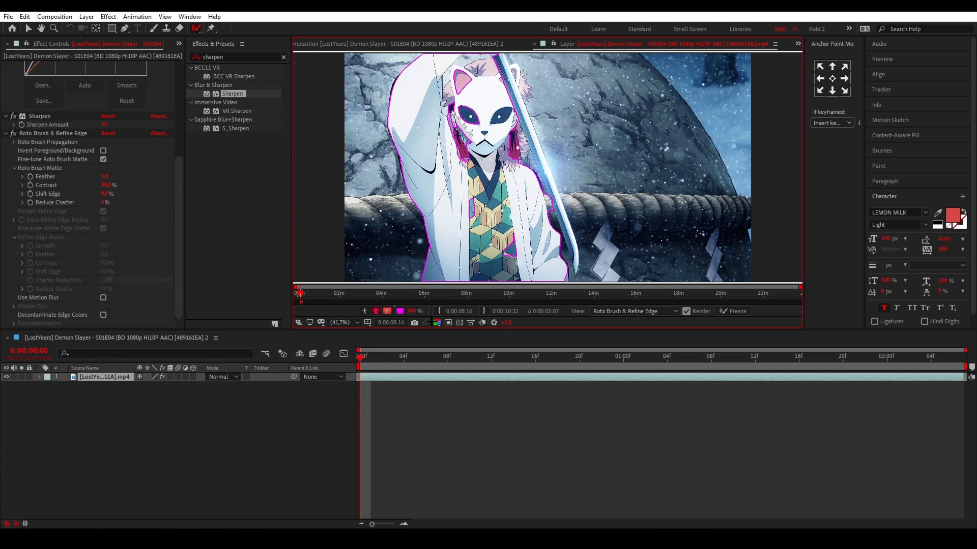
left_click_drag(362, 352, 425, 358)
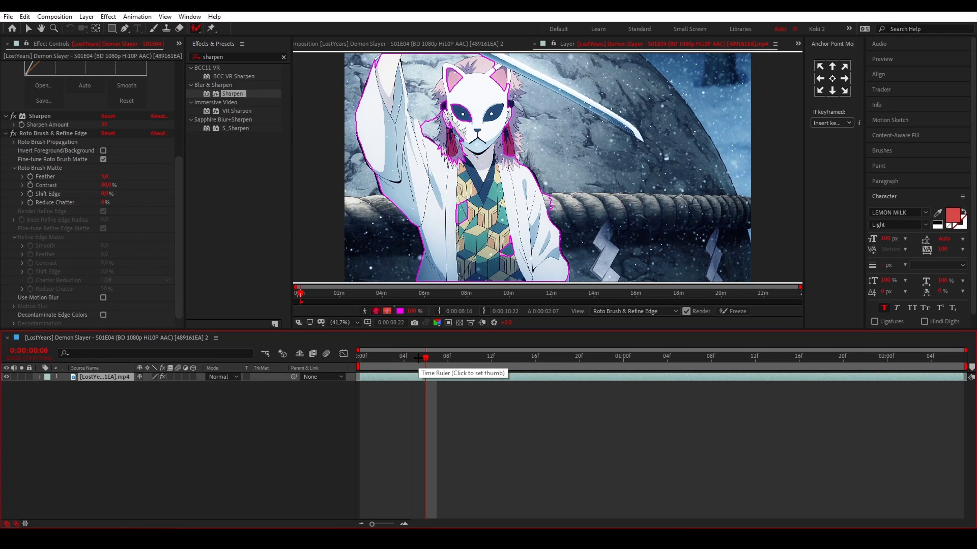
left_click_drag(418, 357, 363, 358)
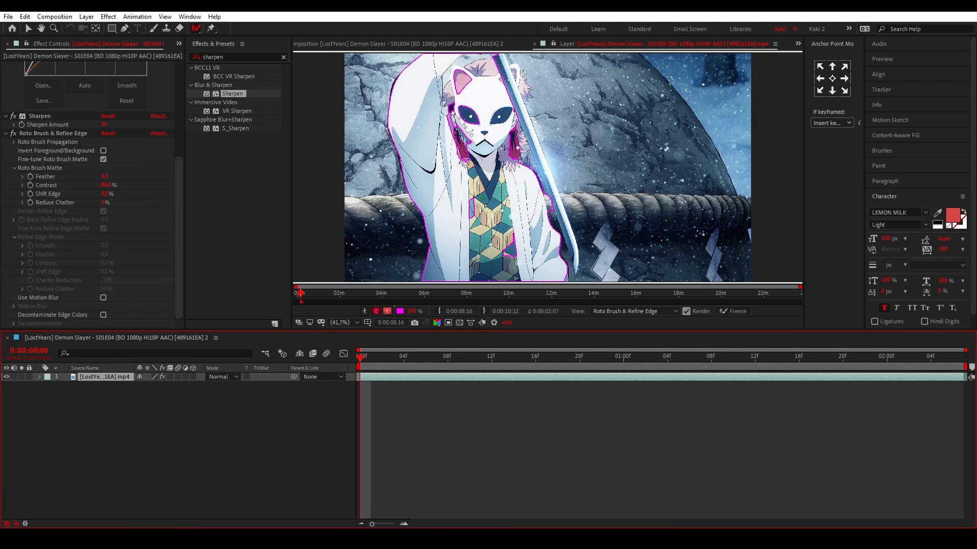
mouse_move(475, 199)
left_mouse_down()
mouse_move(475, 219)
mouse_move(505, 252)
mouse_move(517, 249)
left_mouse_up()
Step: Try adding the background beside the character's raised-arm sleeve to the Roto Brush selection
left_click_drag(433, 228, 403, 227)
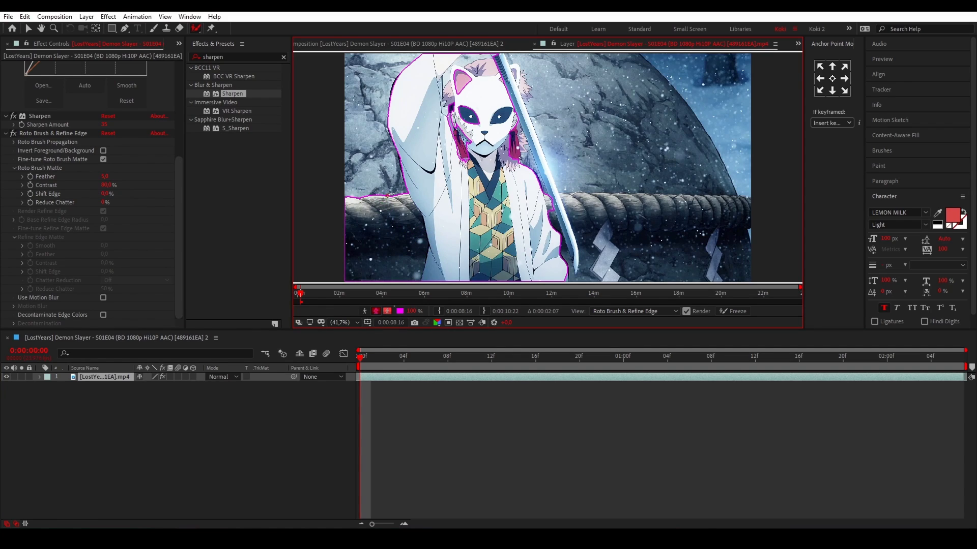
mouse_move(386, 187)
left_mouse_down()
mouse_move(410, 250)
mouse_move(397, 280)
left_mouse_up()
key("ctrl+z")
key("ctrl+z")
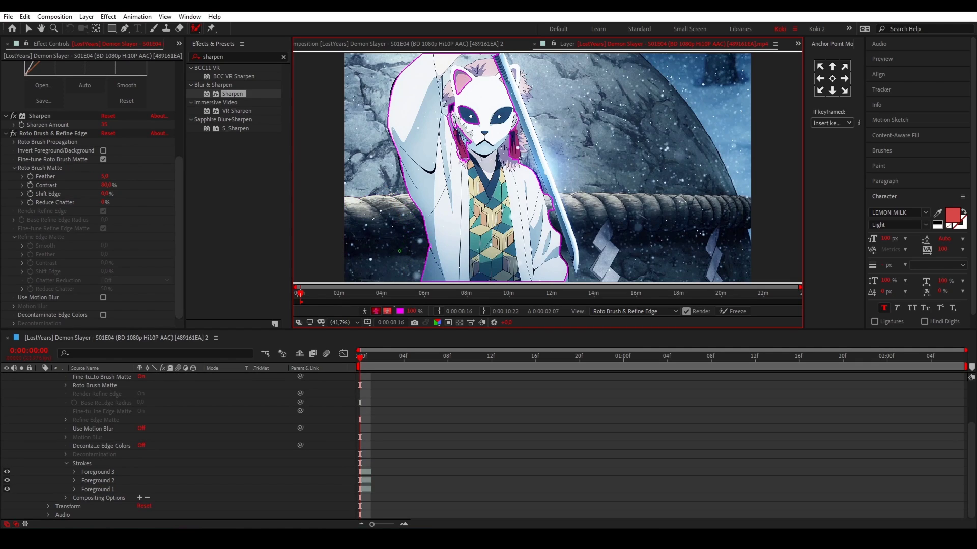
key("ctrl+shift+z")
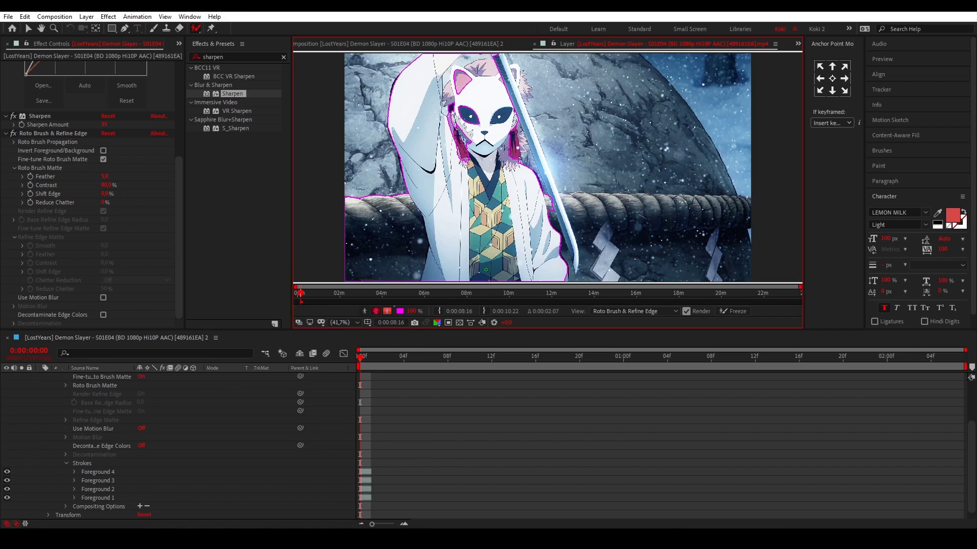
key("ctrl+z")
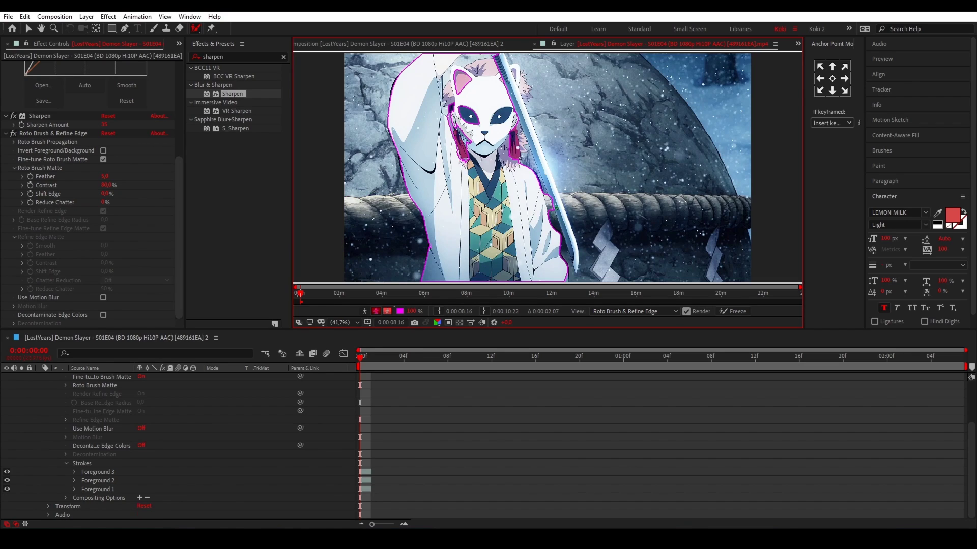
Step: Remove the rope area between the robe's edge and the sword from the selection with Roto Brush background strokes
scroll(586, 224, "up", 2)
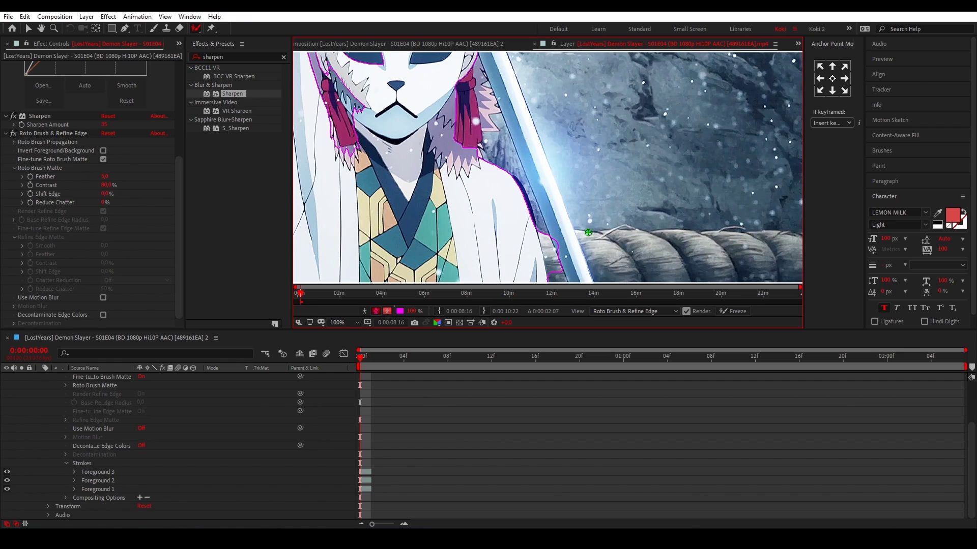
left_click_drag(552, 228, 553, 186)
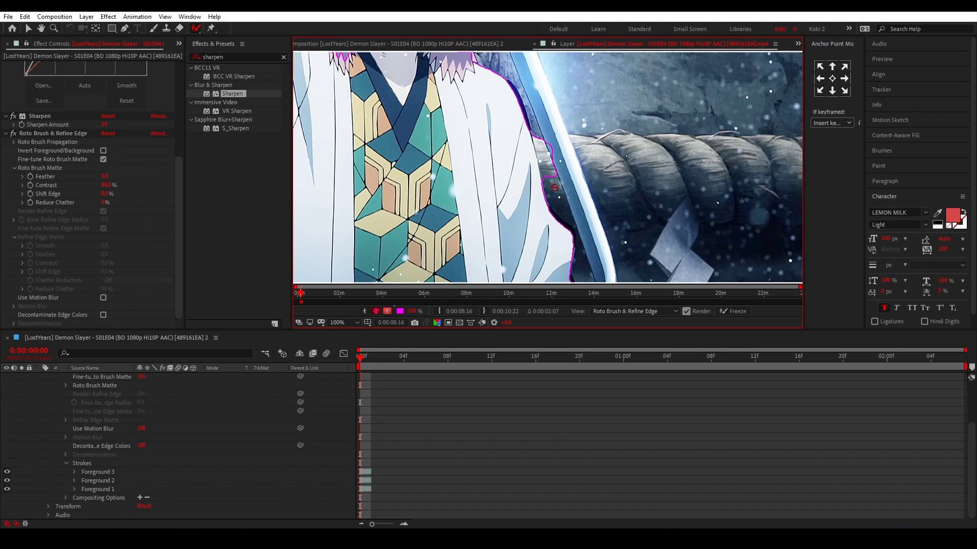
left_click_drag(557, 194, 539, 126)
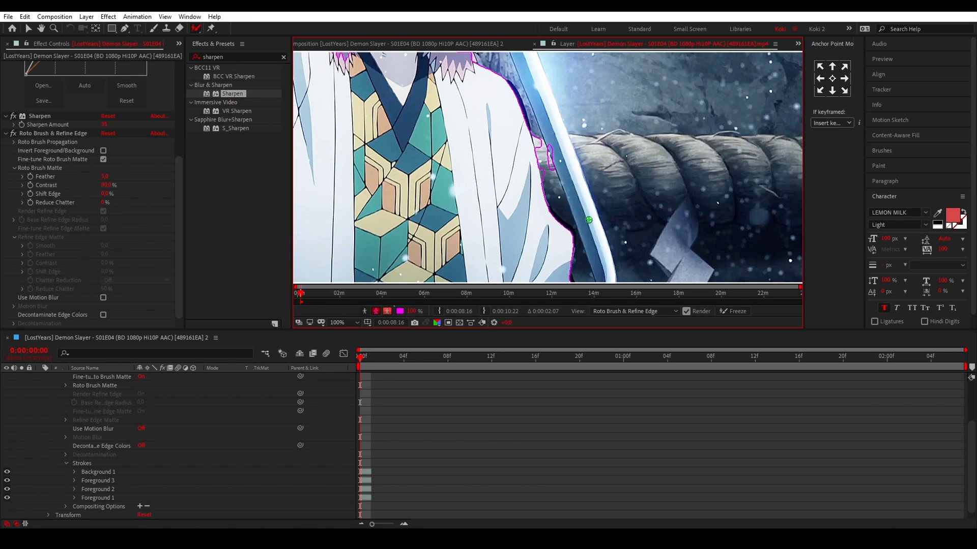
left_click_drag(548, 186, 535, 126)
scroll(538, 145, "down", 2)
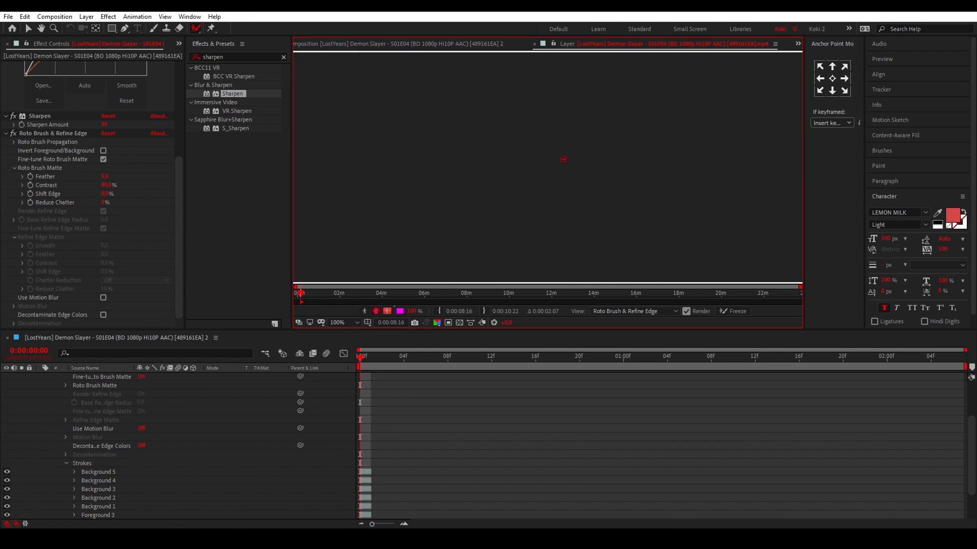
scroll(570, 239, "up", 1)
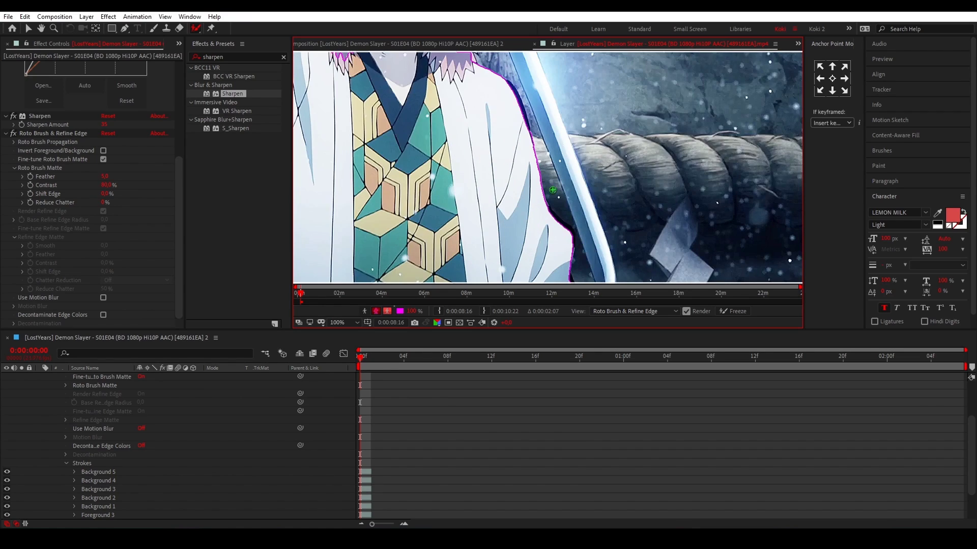
Step: Add the hair beside the mask on the raised-arm side to the selection and trim the excess with a background stroke
scroll(514, 134, "down", 1)
mouse_move(457, 79)
left_mouse_down()
mouse_move(448, 131)
mouse_move(468, 199)
left_mouse_up()
key("space")
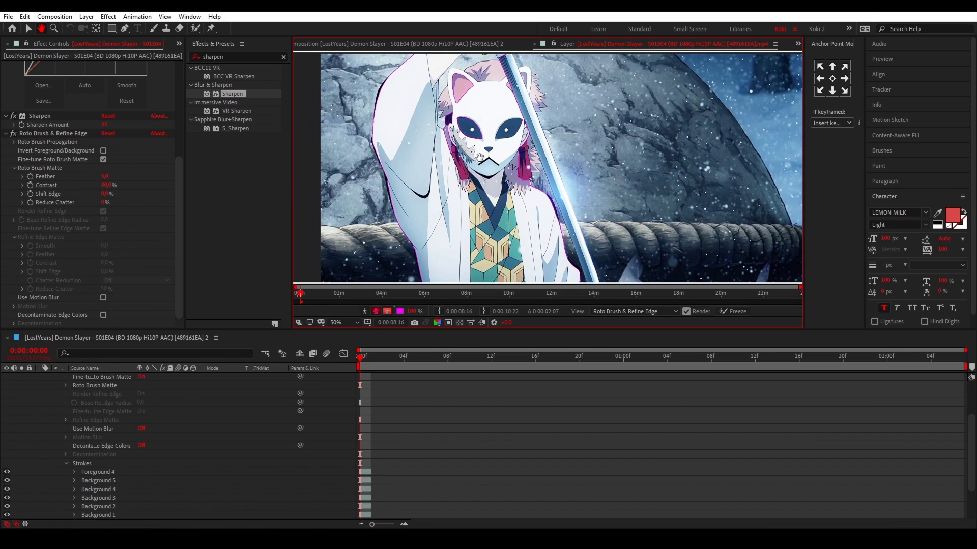
scroll(457, 162, "up", 2)
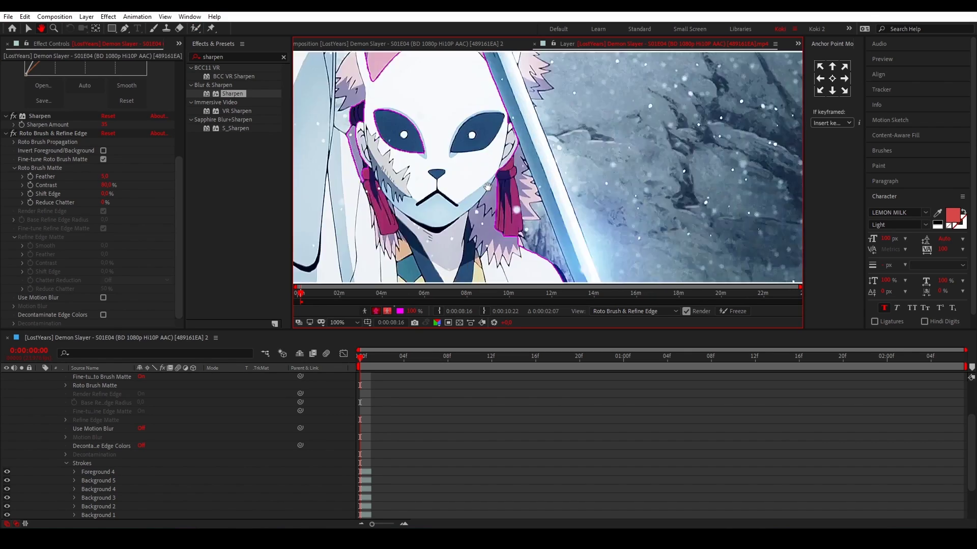
mouse_move(404, 118)
left_mouse_down()
mouse_move(431, 174)
mouse_move(375, 77)
left_mouse_up()
left_click(342, 123, "alt")
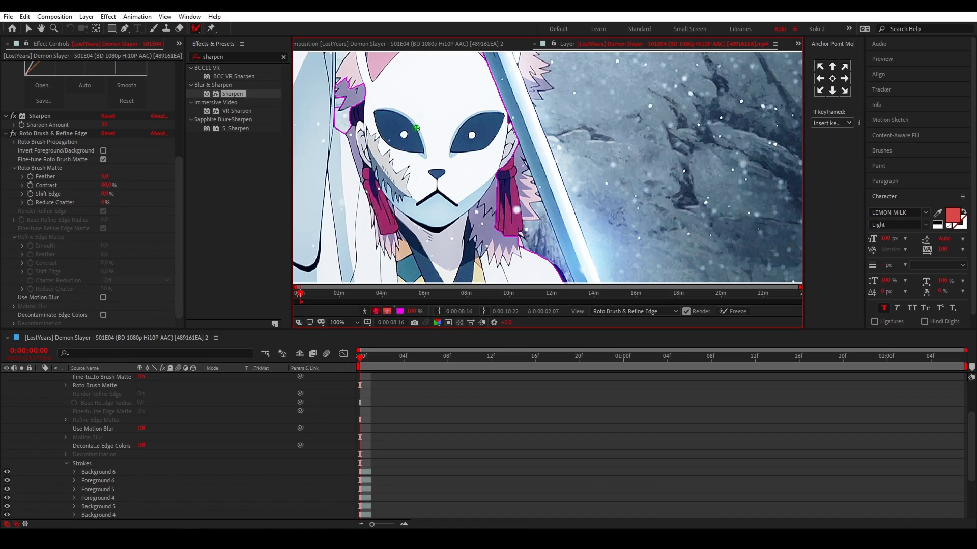
left_click_drag(416, 129, 495, 167)
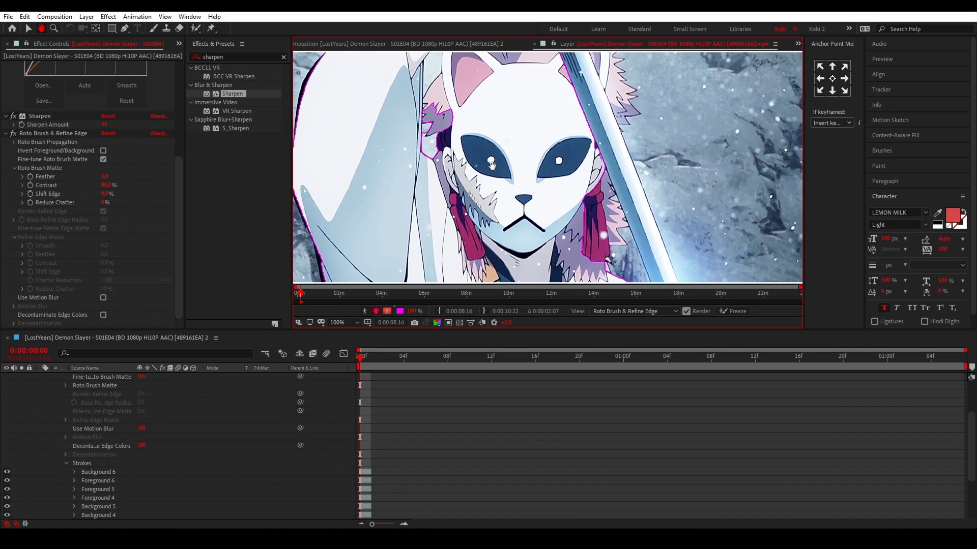
Step: Refine the Roto Brush edge where the hair meets the raised sleeve, using further foreground and background strokes
scroll(497, 175, "down", 1)
scroll(497, 174, "up", 2)
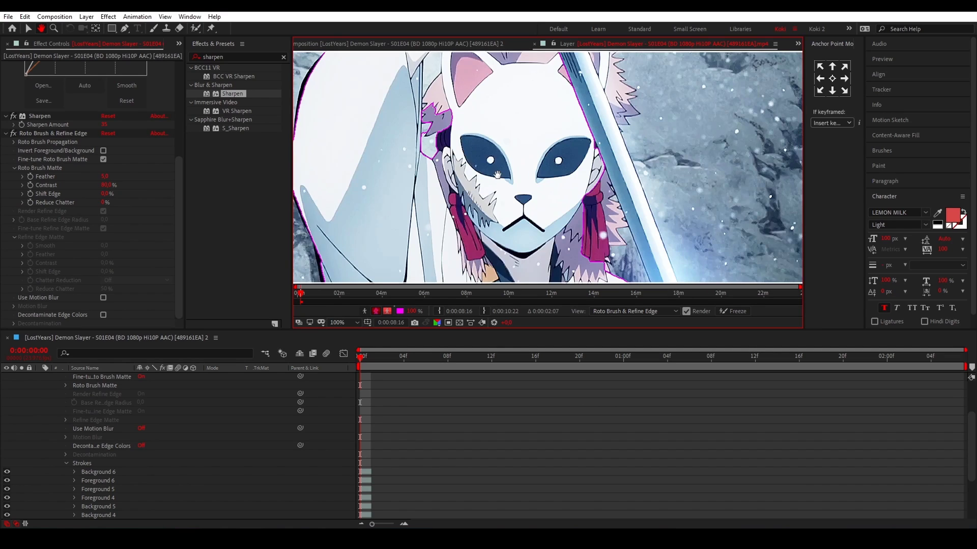
key("alt+w")
left_click_drag(447, 130, 417, 153)
left_click(426, 126, "alt")
mouse_move(463, 113)
left_mouse_down()
mouse_move(465, 212)
mouse_move(382, 51)
left_mouse_up()
Step: Extend the Roto Brush selection over the top hair, the ear behind the sword and the blade crossing the mask
left_click_drag(517, 97, 524, 203)
scroll(526, 218, "down", 1)
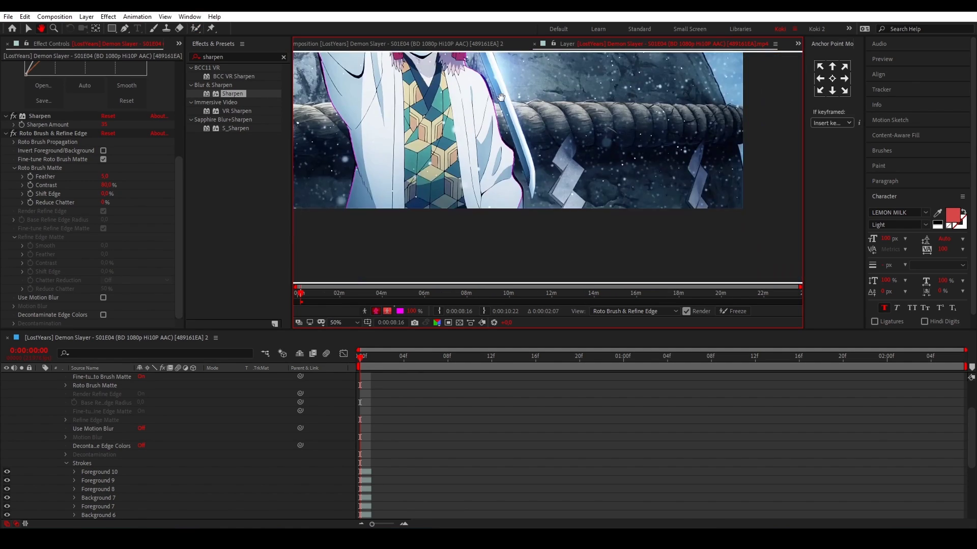
left_click_drag(529, 92, 542, 214)
scroll(543, 214, "up", 1)
mouse_move(464, 107)
left_mouse_down()
mouse_move(441, 120)
mouse_move(421, 162)
left_mouse_up()
mouse_move(418, 128)
left_mouse_down("alt")
mouse_move(427, 121)
mouse_move(413, 122)
left_mouse_up("alt")
left_click(409, 129)
scroll(636, 137, "up", 1)
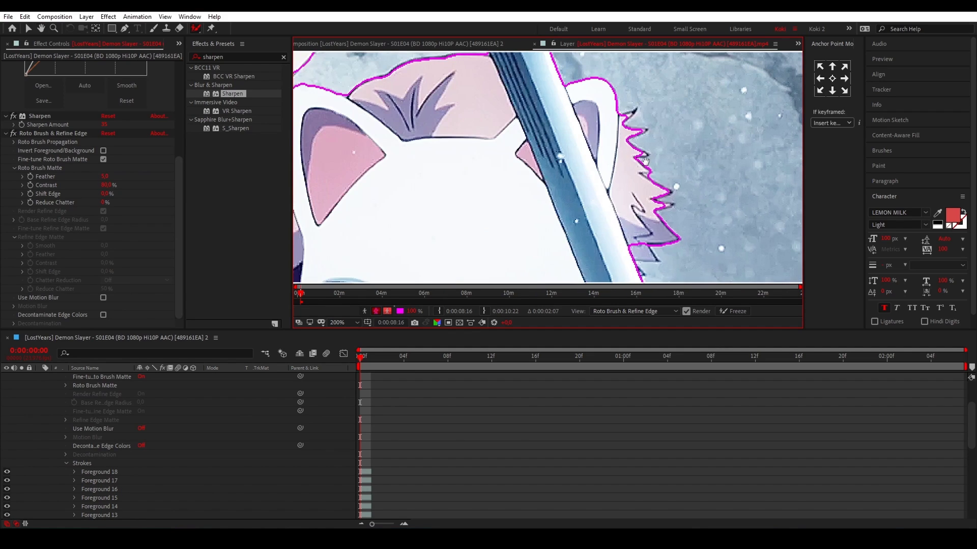
left_click_drag(648, 143, 561, 157)
scroll(560, 175, "up", 1)
mouse_move(529, 92)
left_mouse_down()
mouse_move(537, 181)
mouse_move(515, 180)
mouse_move(574, 188)
left_mouse_up()
Step: Return to the composition view and inspect the cutout's edges around the hair and sword up close
key("v")
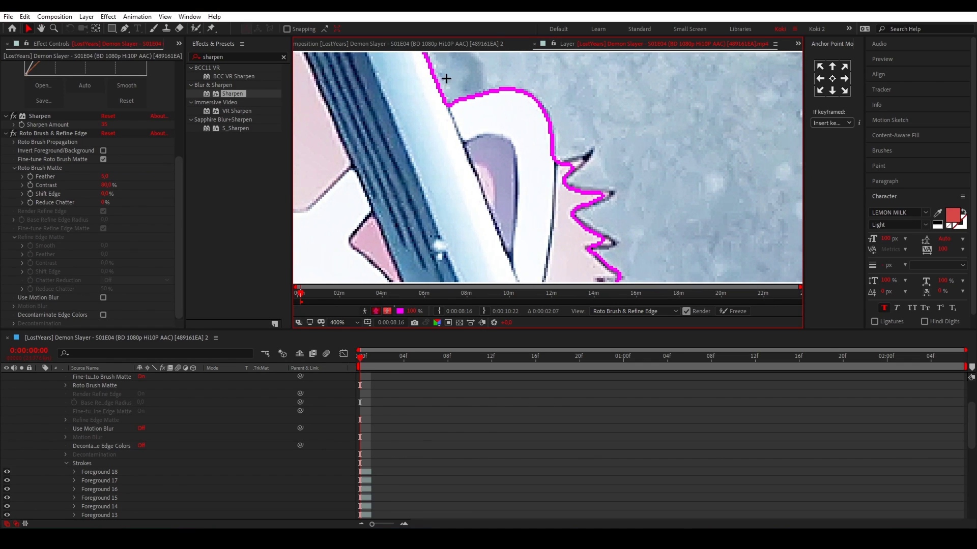
left_click(425, 44)
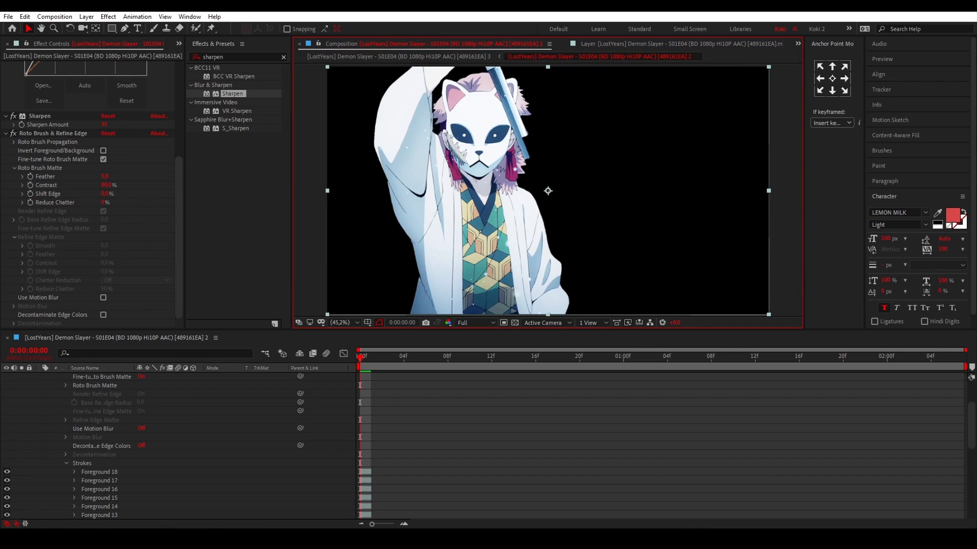
scroll(548, 191, "up", 7)
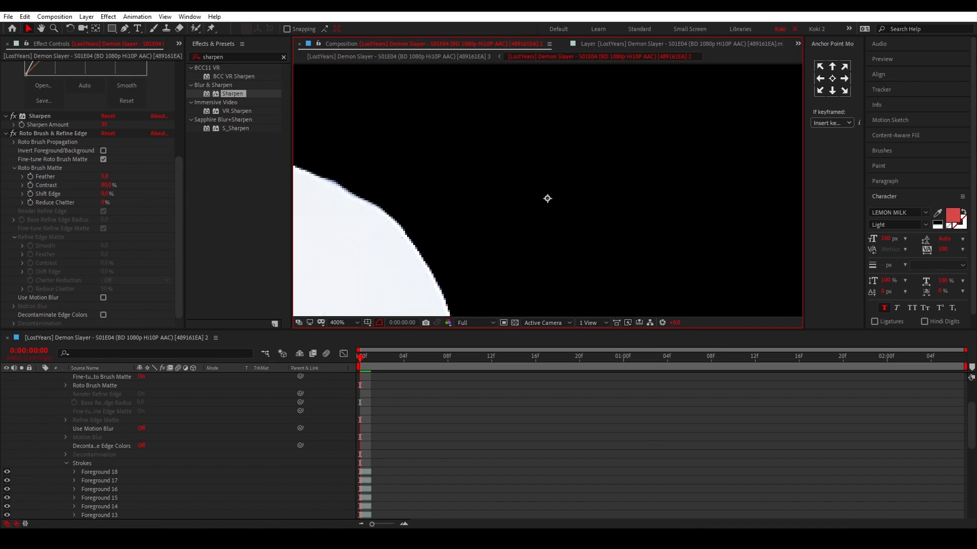
key("h")
left_click_drag(547, 199, 564, 338)
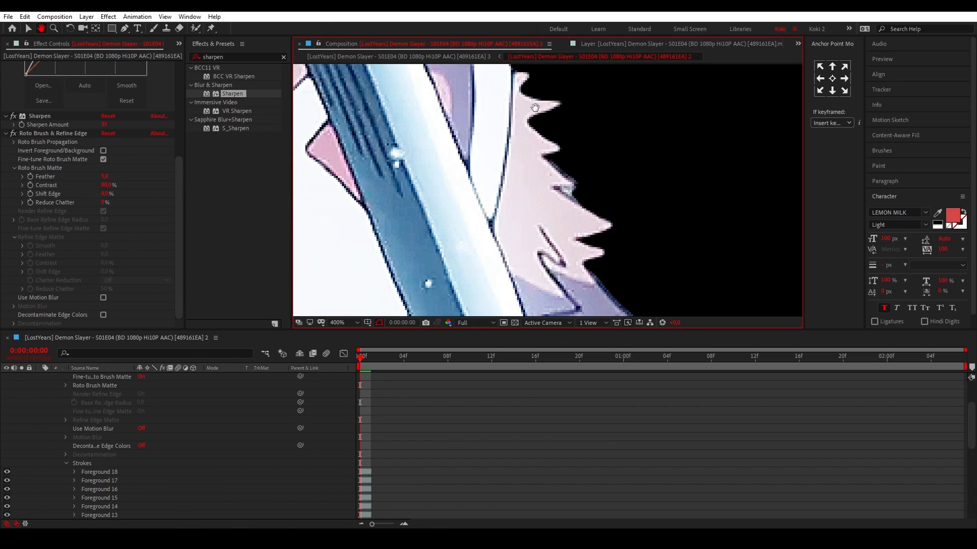
Step: Fit the composition in the viewer and check the whole cutout against the black background
key("v")
left_click(345, 322)
left_click(345, 334)
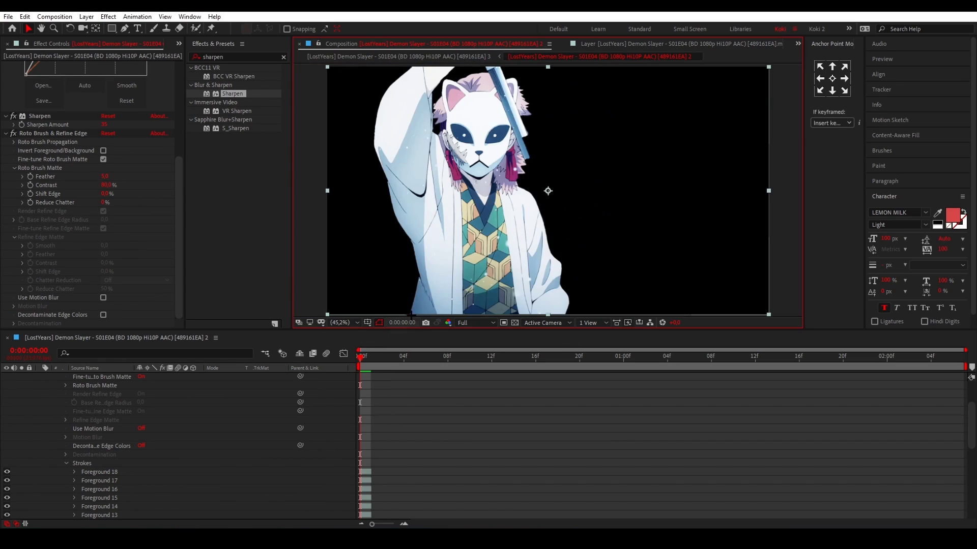
Step: Return to the layer view and refine the Roto Brush selection around the spiky hair tips beside the ear behind the sword
left_click(609, 44)
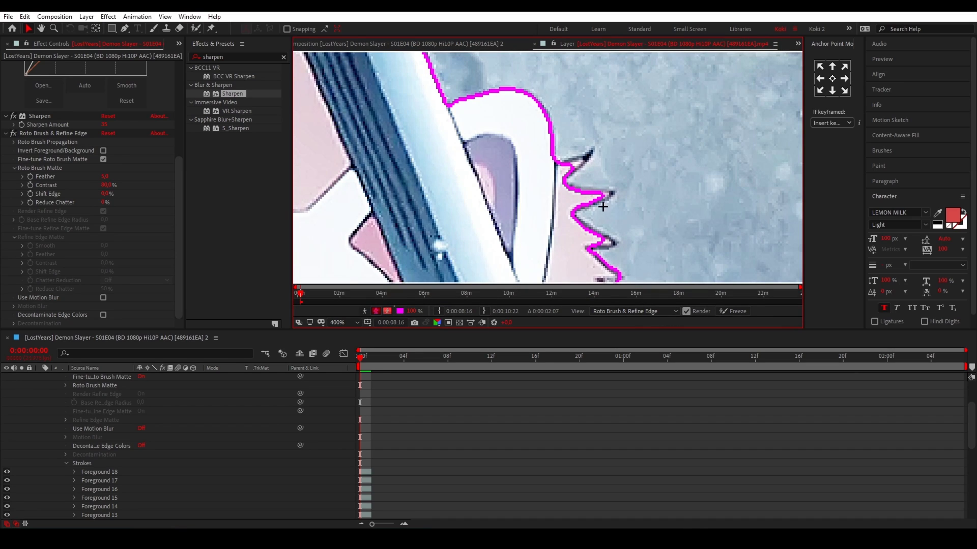
scroll(578, 73, "down", 1)
mouse_move(593, 219)
left_mouse_down()
mouse_move(567, 144)
mouse_move(591, 156)
mouse_move(557, 153)
mouse_move(552, 61)
left_mouse_up()
key("alt+w")
scroll(588, 201, "down", 1)
left_click_drag(575, 183, 566, 138)
left_click_drag(526, 91, 586, 260)
left_click_drag(542, 205, 529, 170)
mouse_move(548, 205)
left_mouse_down()
mouse_move(563, 246)
mouse_move(575, 164)
mouse_move(533, 52)
left_mouse_up()
scroll(546, 102, "down", 1)
left_click_drag(538, 117, 561, 176)
scroll(551, 168, "up", 1)
left_click_drag(577, 230, 587, 244)
Step: Extend the first frame's Roto Brush selection down the sword blade to its tip, and clean the edge with foreground and background strokes
left_click_drag(544, 119, 520, 68)
left_click_drag(517, 192, 537, 114)
left_click_drag(586, 189, 582, 207)
left_click_drag(539, 71, 565, 255)
scroll(478, 118, "up", 1)
left_click_drag(497, 78, 496, 164)
left_click_drag(511, 132, 510, 145)
left_click(518, 131)
scroll(566, 159, "down", 2)
left_click_drag(519, 235, 352, 340)
scroll(447, 102, "up", 2)
left_click_drag(447, 72, 450, 77)
key("shift+slash")
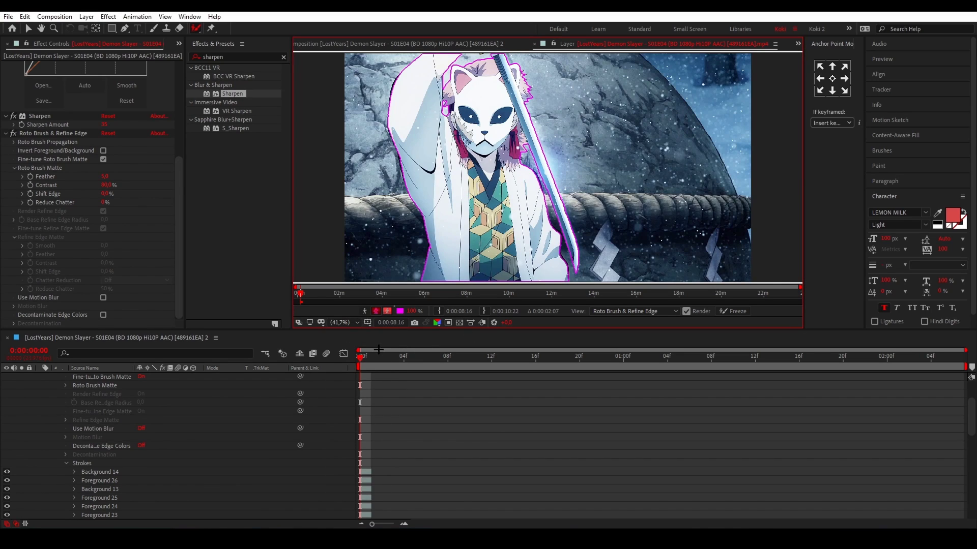
Step: At frame 2, remove the rock between shoulder and sword from the selection and add the full blade down to its tip
left_click(383, 356)
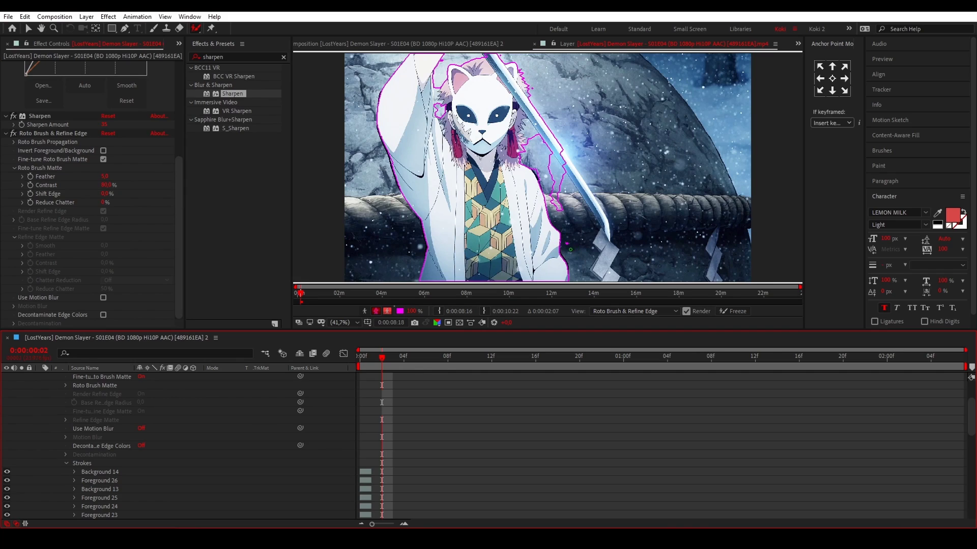
left_click_drag(566, 243, 655, 272)
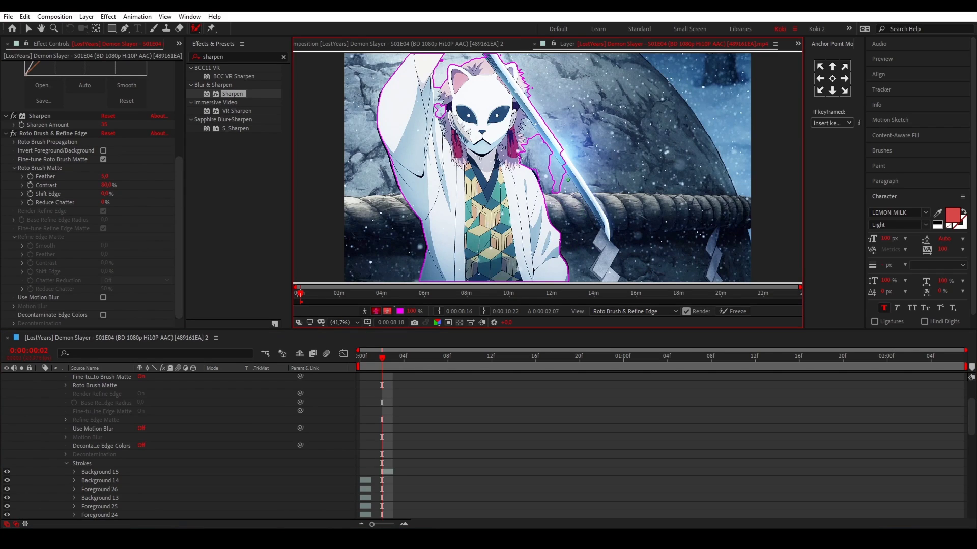
left_click_drag(567, 182, 550, 160)
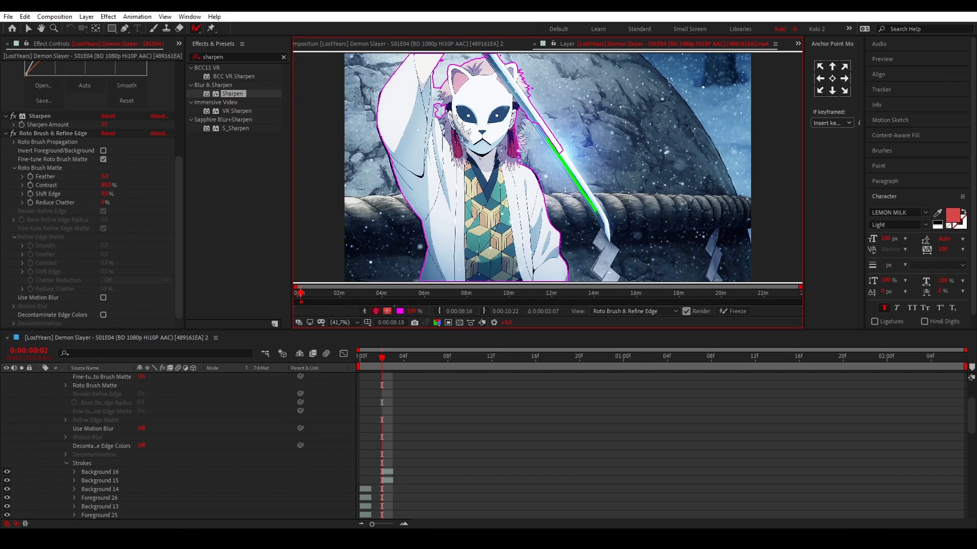
left_click_drag(606, 229, 601, 240)
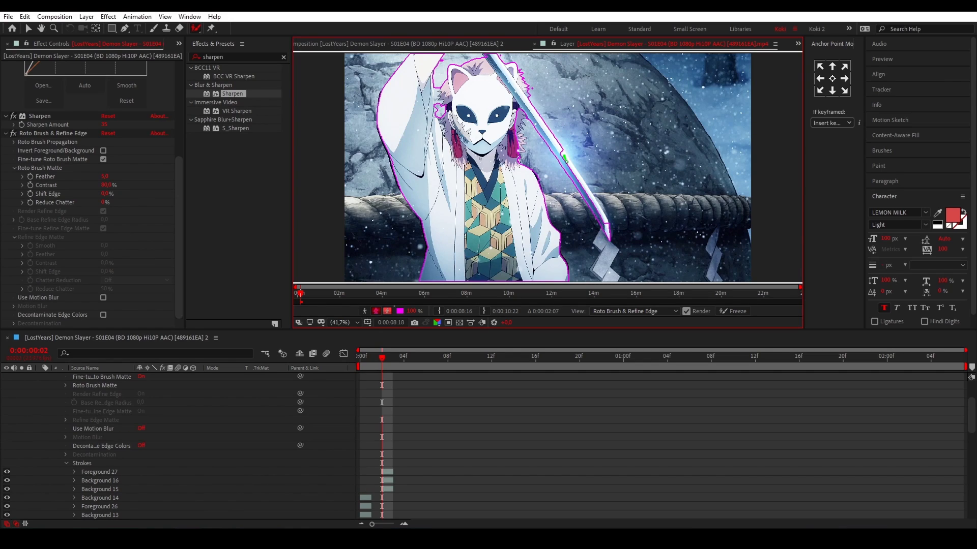
left_click_drag(613, 231, 618, 241)
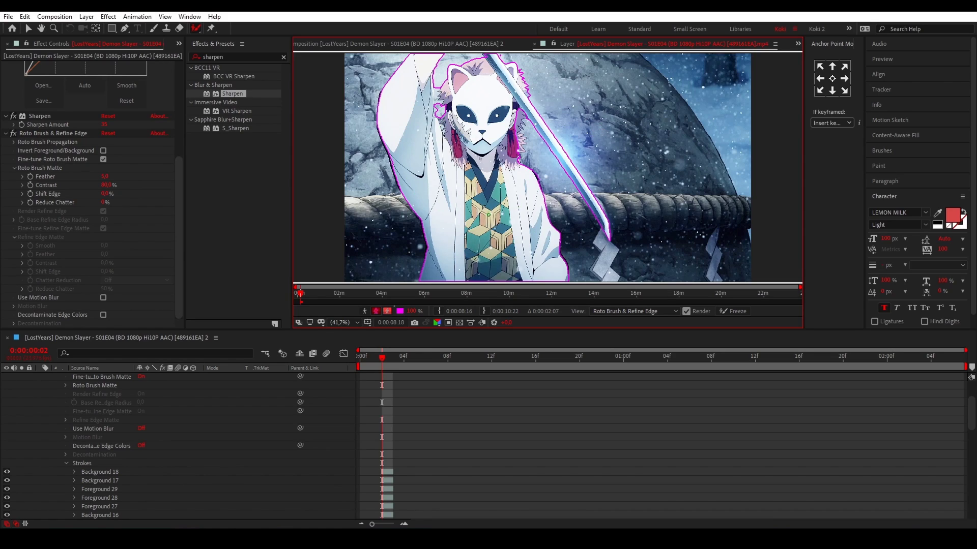
Step: Compare the clip with and without the Curves and Sharpen effects, leaving both effects enabled
scroll(61, 259, "up", 5)
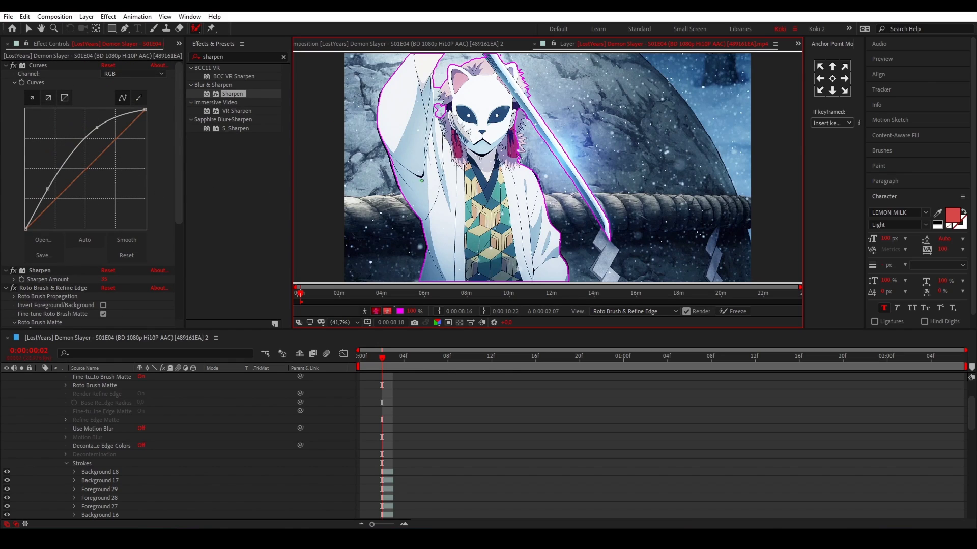
left_click(14, 65)
left_click(12, 270)
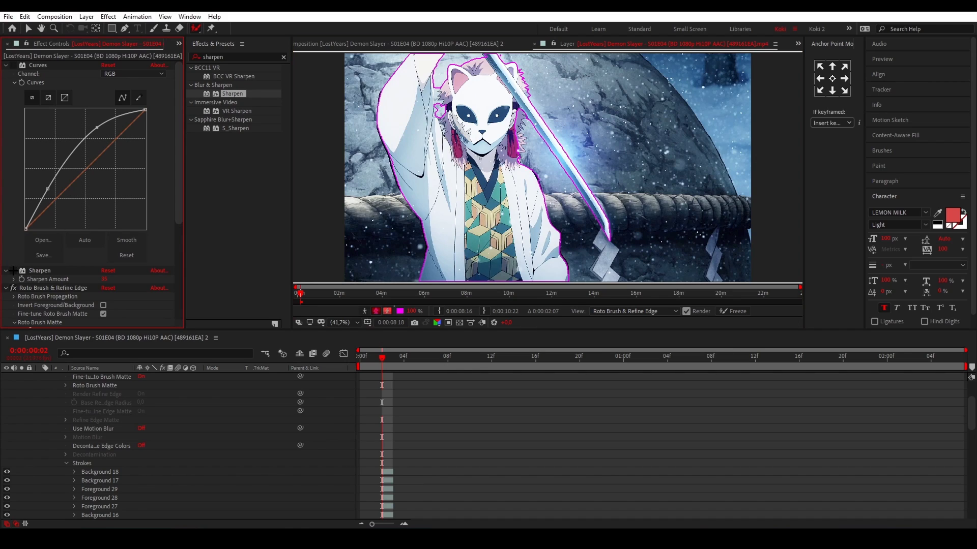
left_click(13, 271)
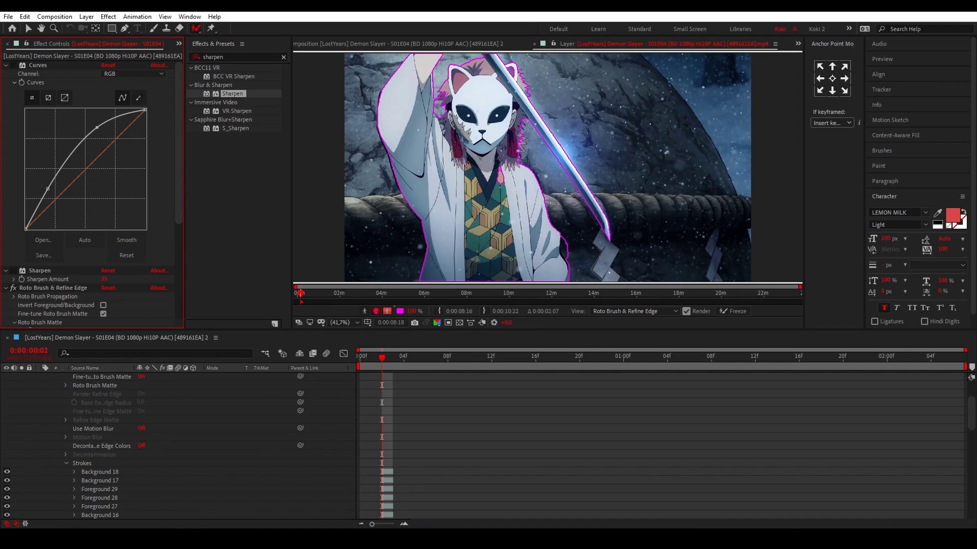
left_click(13, 270)
left_click(13, 65)
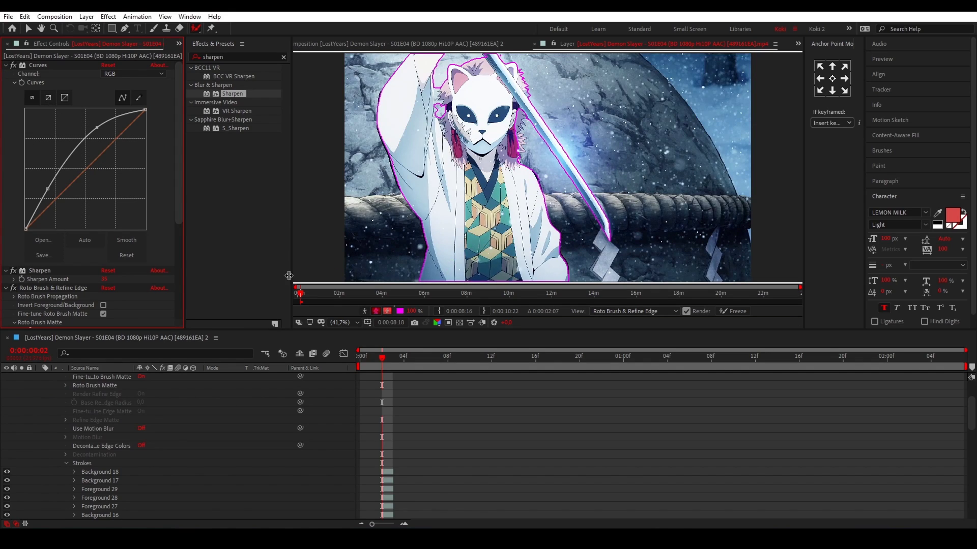
left_click(13, 271)
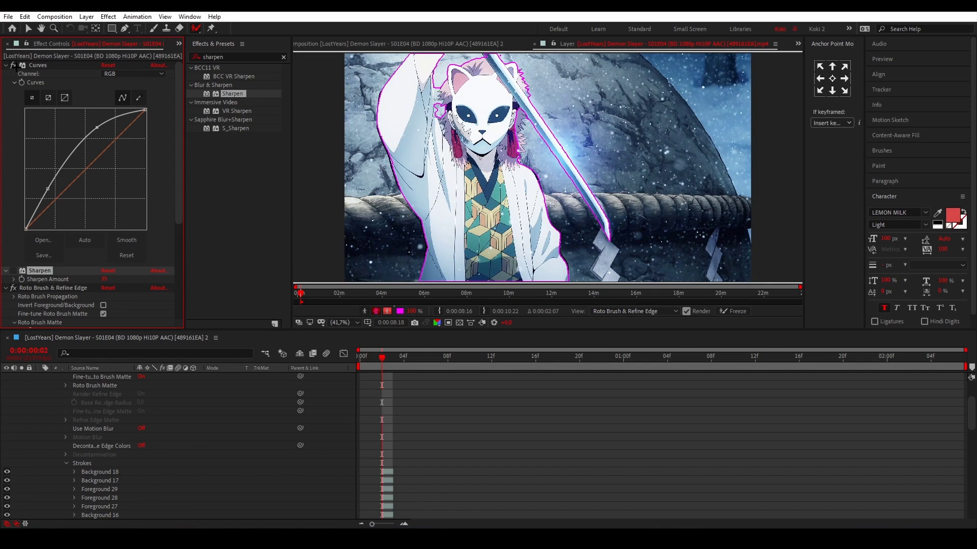
left_click(12, 65)
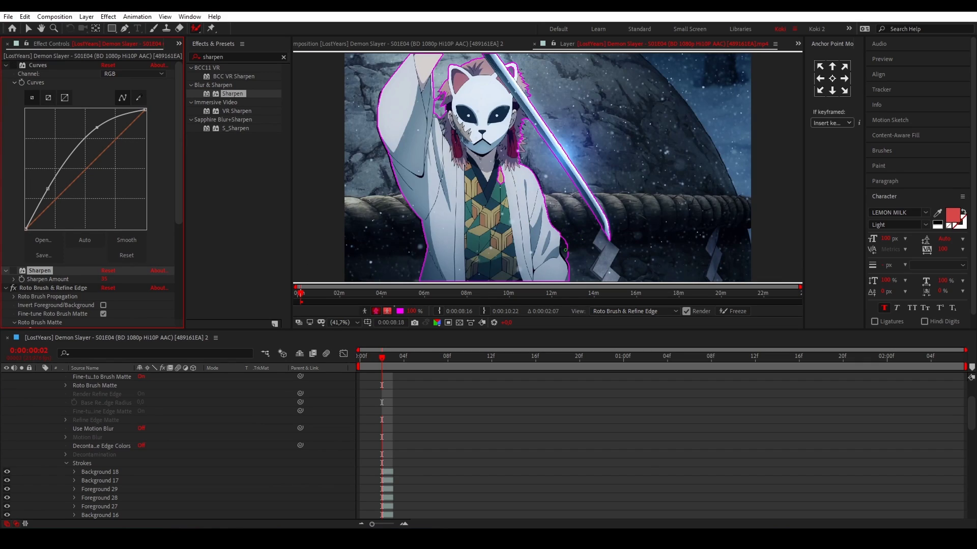
left_click(12, 66)
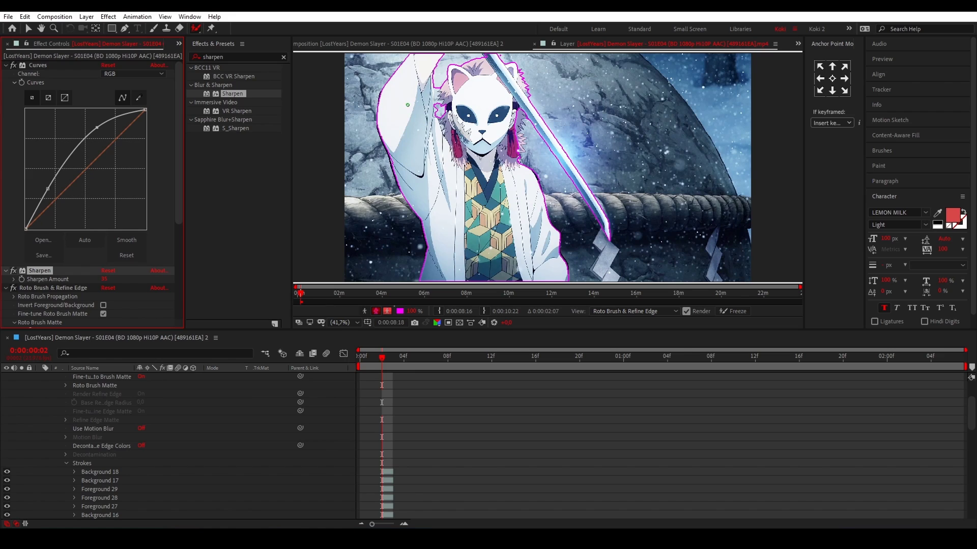
Step: Refine the frame 2 Roto Brush edge along the hair spikes between the raised sleeve and the mask
scroll(421, 91, "up", 3)
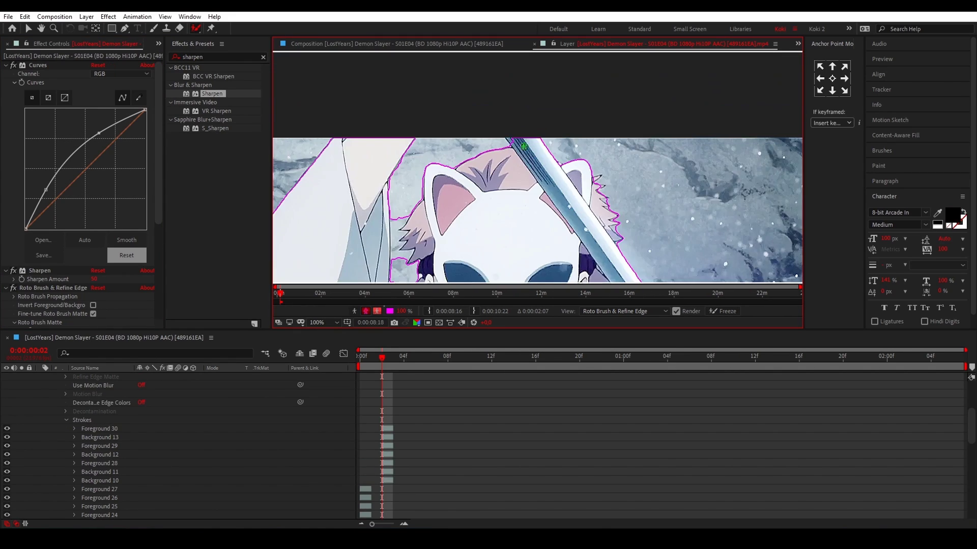
left_click_drag(374, 191, 472, 96)
scroll(465, 91, "up", 1)
left_click_drag(447, 73, 452, 112)
scroll(432, 142, "up", 2)
left_click_drag(425, 152, 430, 188)
left_click_drag(377, 132, 701, 237)
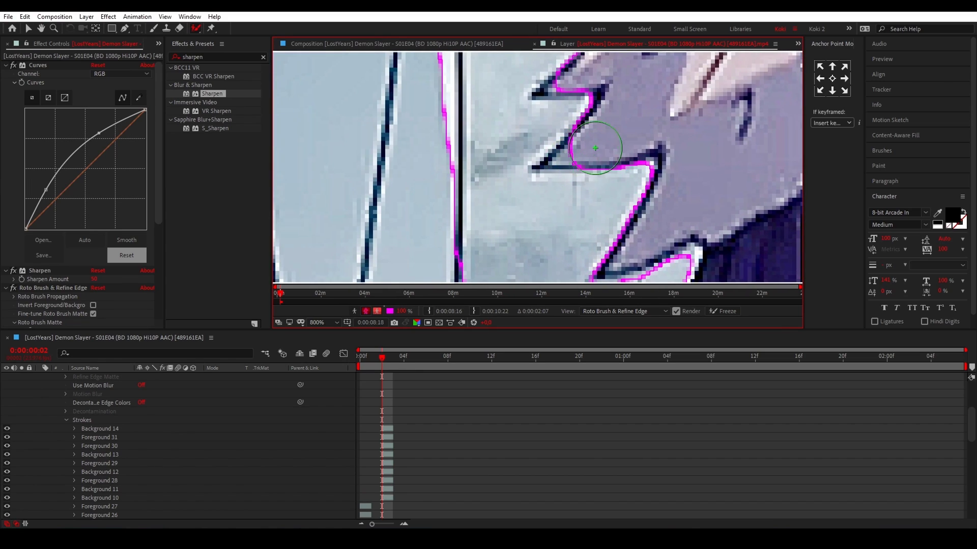
scroll(582, 173, "down", 1)
left_click_drag(586, 179, 570, 201)
scroll(530, 191, "down", 1)
left_click_drag(513, 174, 513, 196)
left_click_drag(520, 233, 532, 239)
left_click_drag(534, 245, 529, 183)
Step: Exclude the background gaps between the sleeve and the hair above the earring at frame 2, restoring the hair with foreground strokes
scroll(539, 183, "down", 1)
left_click_drag(656, 270, 579, 171)
mouse_move(392, 188)
left_mouse_down()
mouse_move(547, 183)
mouse_move(601, 206)
left_mouse_up()
left_click_drag(540, 211, 515, 166)
mouse_move(560, 81)
left_mouse_down()
mouse_move(577, 232)
mouse_move(383, 202)
mouse_move(487, 202)
left_mouse_up()
scroll(559, 178, "up", 1)
left_click_drag(578, 178, 585, 201)
left_click_drag(601, 214, 606, 233)
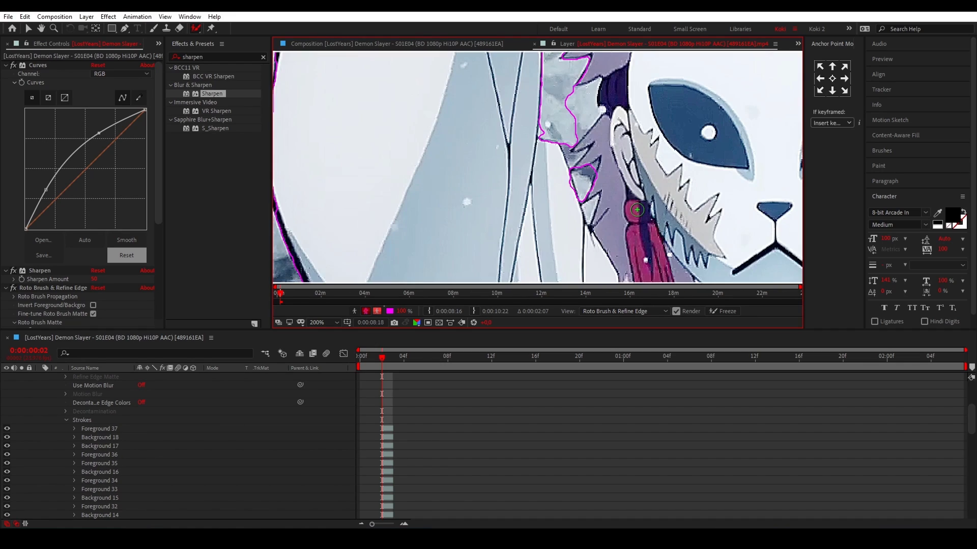
left_click_drag(579, 183, 587, 207)
scroll(540, 168, "up", 1)
scroll(582, 159, "down", 1)
mouse_move(581, 155)
left_mouse_down()
mouse_move(580, 127)
mouse_move(584, 149)
mouse_move(625, 136)
left_mouse_up()
scroll(583, 149, "up", 1)
scroll(661, 178, "down", 1)
scroll(684, 190, "down", 1)
mouse_move(673, 257)
left_mouse_down()
mouse_move(488, 115)
mouse_move(576, 273)
left_mouse_up()
key("shift+slash")
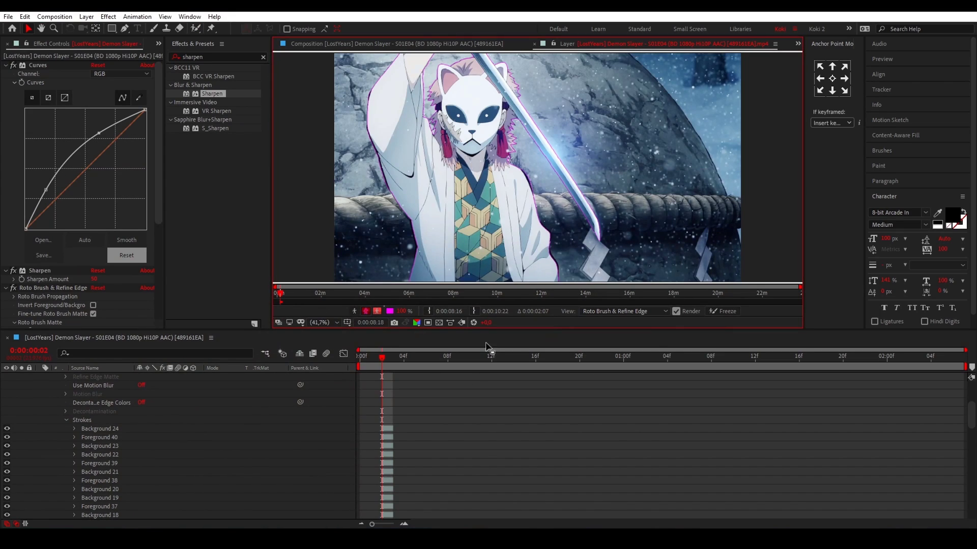
Step: Advance two frames to frame 4 and correct the character's Roto Brush selection there with close-up strokes
key("v")
key("Page_Down")
key("Page_Down")
scroll(585, 147, "up", 2)
key("alt+w")
left_click_drag(590, 118, 654, 180)
scroll(654, 180, "down", 1)
left_click_drag(585, 195, 601, 224)
left_click_drag(576, 128, 597, 153)
mouse_move(540, 105)
left_mouse_down()
mouse_move(561, 119)
mouse_move(575, 239)
left_mouse_up()
scroll(560, 132, "up", 2)
left_click_drag(542, 114, 569, 168)
left_click_drag(483, 124, 504, 145)
left_click_drag(489, 83, 506, 94)
scroll(534, 203, "down", 1)
mouse_move(512, 245)
left_mouse_down()
mouse_move(511, 263)
mouse_move(573, 125)
left_mouse_up()
left_click_drag(520, 133, 524, 148)
left_click_drag(423, 102, 566, 281)
left_click_drag(450, 147, 451, 172)
left_click_drag(456, 84, 458, 104)
left_click_drag(679, 111, 670, 129)
mouse_move(659, 124)
left_mouse_down()
mouse_move(670, 135)
mouse_move(665, 92)
left_mouse_up()
left_click_drag(356, 261, 501, 161)
mouse_move(477, 192)
left_mouse_down()
mouse_move(461, 103)
mouse_move(474, 68)
left_mouse_up()
left_click_drag(529, 84, 517, 197)
left_click_drag(488, 145, 537, 109)
left_click_drag(575, 254, 547, 96)
mouse_move(579, 245)
left_mouse_down()
mouse_move(539, 92)
mouse_move(501, 206)
left_mouse_up()
mouse_move(501, 84)
left_mouse_down()
mouse_move(498, 199)
mouse_move(477, 163)
left_mouse_up()
left_click_drag(550, 242, 501, 102)
Step: Advance two frames to frame 6 and correct the Roto Brush selection with foreground and background strokes
key("Page_Down")
key("Page_Down")
left_click_drag(534, 217, 519, 138)
left_click_drag(636, 175, 616, 115)
left_click_drag(614, 98, 589, 69)
left_click_drag(473, 81, 584, 259)
mouse_move(460, 67)
left_mouse_down()
mouse_move(500, 232)
mouse_move(494, 246)
left_mouse_up()
mouse_move(509, 222)
left_mouse_down("alt")
mouse_move(518, 230)
mouse_move(518, 194)
left_mouse_up("alt")
left_click_drag(459, 144, 452, 111, "alt")
mouse_move(343, 101)
left_mouse_down()
mouse_move(355, 68)
mouse_move(358, 201)
left_mouse_up()
mouse_move(370, 181)
left_mouse_down()
mouse_move(378, 157)
mouse_move(350, 146)
left_mouse_up()
left_click_drag(457, 152, 455, 145, "alt")
left_click(769, 271, "alt")
mouse_move(763, 265)
left_mouse_down()
mouse_move(589, 171)
mouse_move(675, 208)
left_mouse_up()
left_click(588, 237, "alt")
scroll(588, 237, "down", 1)
scroll(660, 256, "up", 2)
Step: Correct the frame 6 Roto Brush selection beside the sword blade above the mask with foreground and background strokes
left_click_drag(535, 123, 549, 214)
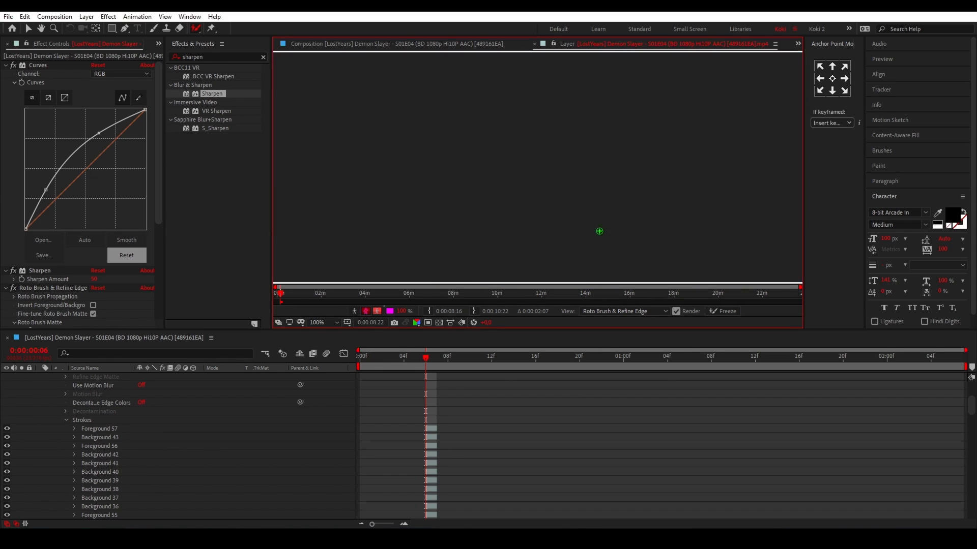
left_click_drag(607, 117, 620, 178)
scroll(565, 94, "up", 2)
mouse_move(552, 91)
left_mouse_down("alt")
mouse_move(618, 102)
mouse_move(697, 246)
left_mouse_up("alt")
scroll(624, 107, "down", 1)
left_click_drag(572, 168, 613, 172, "alt")
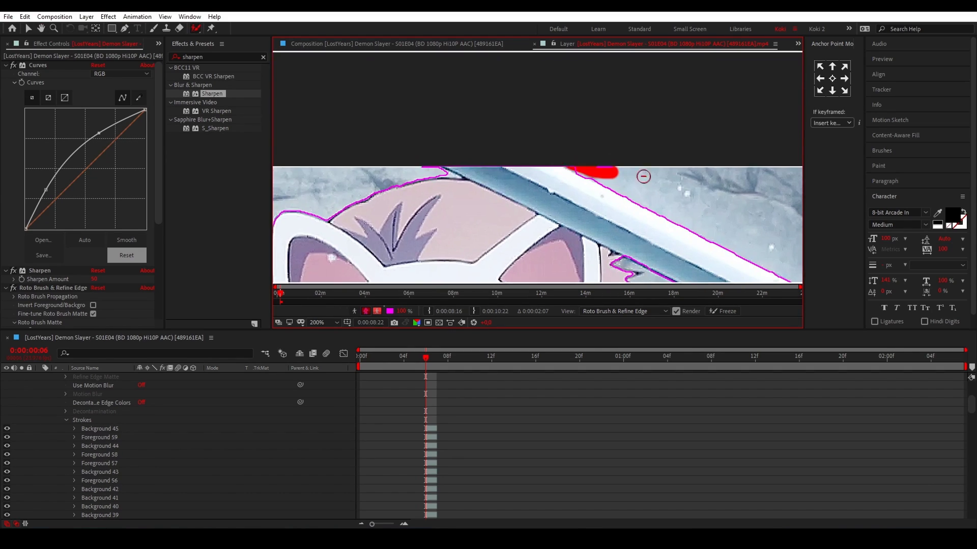
left_click_drag(433, 169, 442, 170, "alt")
mouse_move(432, 170)
left_mouse_down("alt")
mouse_move(446, 173)
mouse_move(468, 255)
mouse_move(719, 158)
mouse_move(661, 66)
left_mouse_up("alt")
scroll(468, 254, "down", 1)
left_click_drag(600, 275, 545, 71)
Step: Advance two frames to frame 8 and correct the character's Roto Brush selection with a foreground and a background stroke
key("Page_Down")
key("Page_Down")
left_click_drag(545, 239, 439, 240)
left_click_drag(582, 205, 583, 183)
left_click_drag(443, 62, 457, 277)
scroll(451, 137, "down", 1)
left_click_drag(552, 129, 600, 156, "alt")
scroll(482, 127, "up", 2)
Step: Delete the unwanted Roto Brush stroke on frame 9 and return to frame 8
key("ctrl+z")
key("ctrl+shift+z")
left_click(453, 428)
scroll(491, 198, "down", 2)
left_click(434, 359)
left_click(53, 288)
scroll(51, 239, "down", 3)
key("Page_Down")
key("Page_Down")
left_click(464, 428)
key("Delete")
key("Page_Up")
Step: Refine the remaining frame 8 Roto Brush edges with close-up foreground and background strokes
scroll(511, 173, "up", 2)
mouse_move(512, 173)
left_mouse_down()
mouse_move(665, 245)
mouse_move(574, 157)
left_mouse_up()
left_click_drag(514, 137, 592, 218)
mouse_move(593, 114)
left_mouse_down("alt")
mouse_move(582, 130)
mouse_move(603, 148)
left_mouse_up("alt")
left_click_drag(458, 173, 641, 174)
scroll(641, 174, "down", 1)
left_click_drag(497, 115, 524, 161, "alt")
scroll(539, 193, "up", 1)
left_click_drag(449, 251, 531, 194)
scroll(538, 184, "down", 2)
left_click_drag(613, 191, 576, 231)
Step: Advance two frames to frame 10 and restore the missing part of the character with a foreground stroke
key("Page_Down")
key("Page_Down")
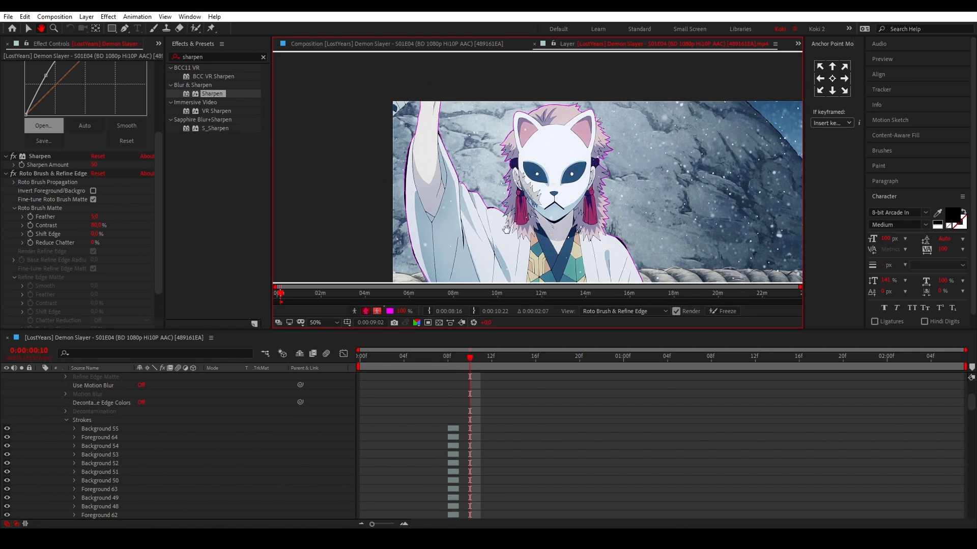
scroll(576, 231, "up", 1)
left_click_drag(535, 176, 548, 166)
mouse_move(677, 224)
left_mouse_down()
mouse_move(509, 152)
mouse_move(356, 122)
left_mouse_up()
left_click_drag(479, 264, 498, 163)
scroll(498, 163, "down", 1)
Step: Advance two frames to frame 12 and restore the character's sleeve edges with foreground strokes
key("Page_Down")
key("Page_Down")
left_click_drag(402, 156, 387, 140)
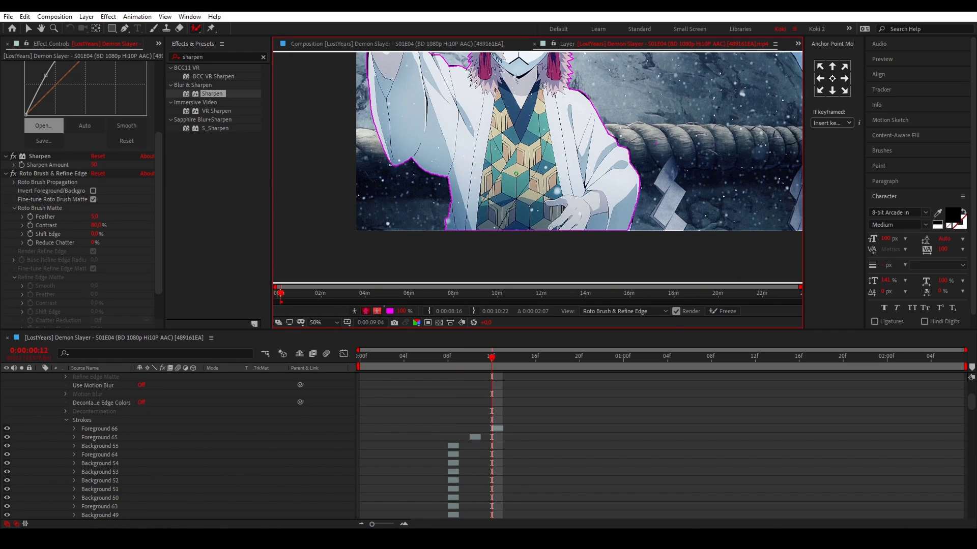
scroll(644, 243, "up", 1)
left_click_drag(632, 173, 619, 208)
mouse_move(544, 58)
left_mouse_down()
mouse_move(573, 201)
mouse_move(621, 205)
left_mouse_up()
Step: Exclude the background around the raised hand and sword handle at frame 12 with background strokes
mouse_move(408, 55)
left_mouse_down()
mouse_move(452, 145)
mouse_move(661, 209)
mouse_move(728, 270)
left_mouse_up()
mouse_move(470, 115)
left_mouse_down()
mouse_move(482, 120)
mouse_move(473, 148)
left_mouse_up()
left_click_drag(449, 136, 445, 147)
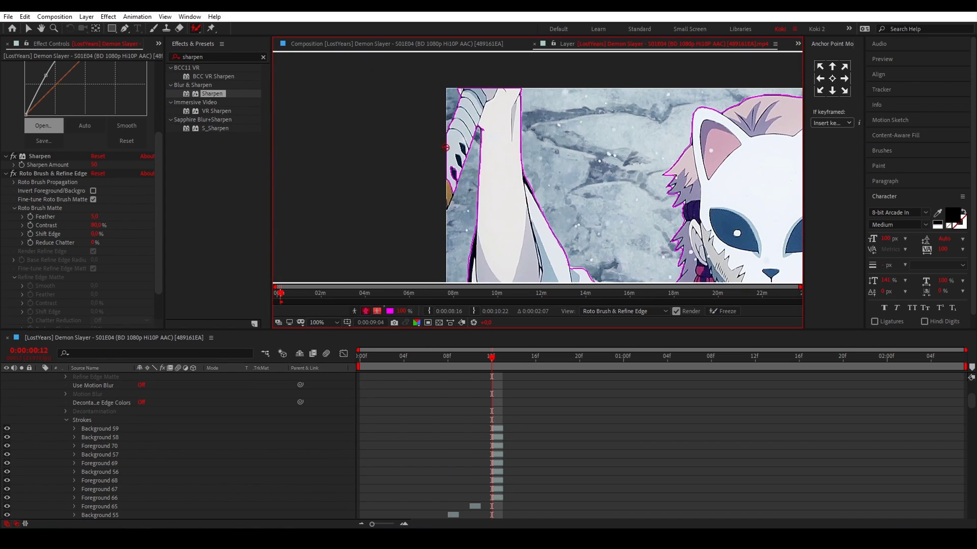
left_click_drag(588, 215, 541, 168)
Step: Check the propagated Roto Brush edge forward to frame 14 and back to frame 11
key("Page_Down")
key("Page_Down")
left_click_drag(541, 132, 575, 259)
key("Page_Up")
key("Page_Up")
key("Page_Up")
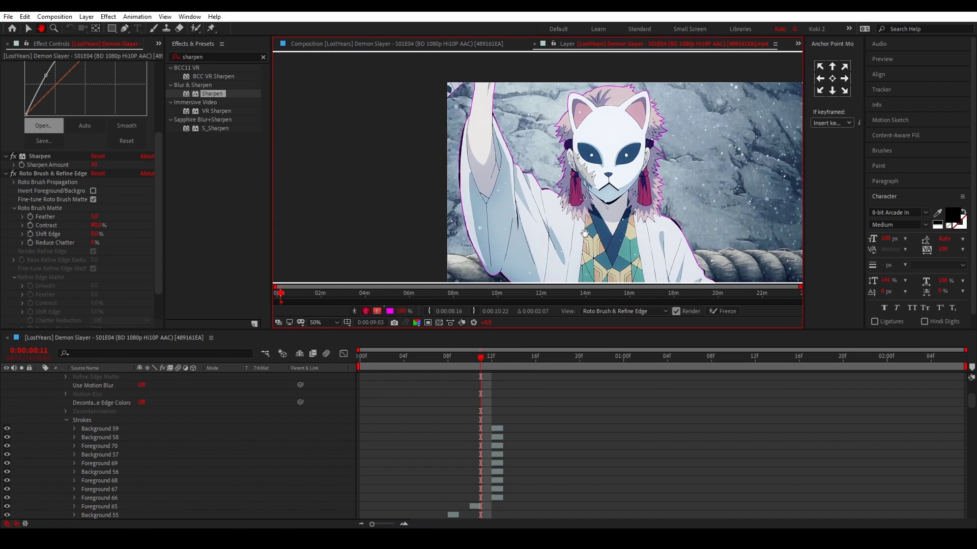
Step: Move to frame 15 and correct the robe and raised arm selection with close-up foreground and background strokes
key("Page_Down")
key("Page_Down")
key("Page_Down")
key("Page_Down")
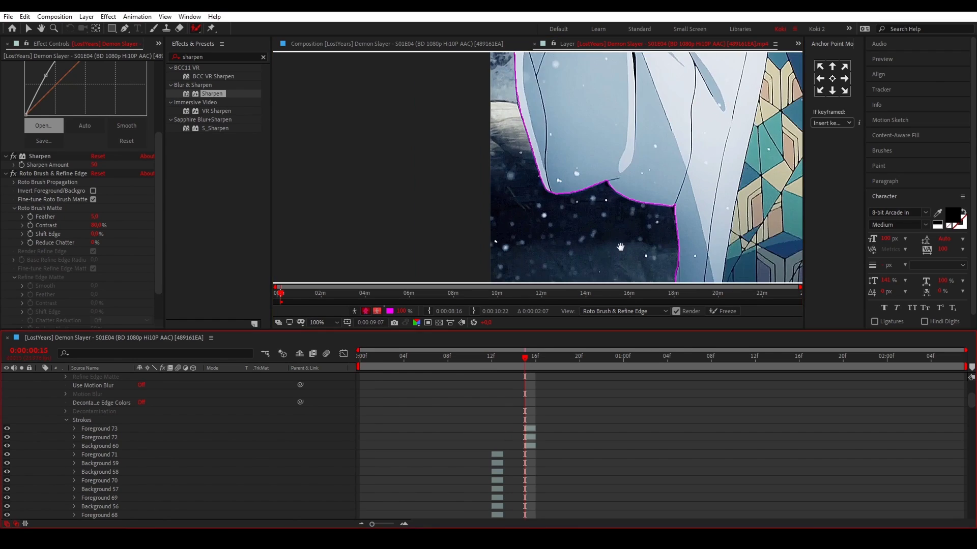
left_click_drag(612, 257, 285, 219)
left_click_drag(610, 213, 614, 202)
mouse_move(651, 86)
left_mouse_down()
mouse_move(617, 231)
mouse_move(600, 212)
left_mouse_up()
left_click_drag(522, 120, 508, 108)
mouse_move(508, 108)
left_mouse_down()
mouse_move(577, 227)
mouse_move(627, 230)
left_mouse_up()
scroll(626, 230, "down", 1)
Step: Move to frame 18 and exclude the background beside the raised hand with a background stroke
key("Page_Down")
key("Page_Down")
key("Page_Down")
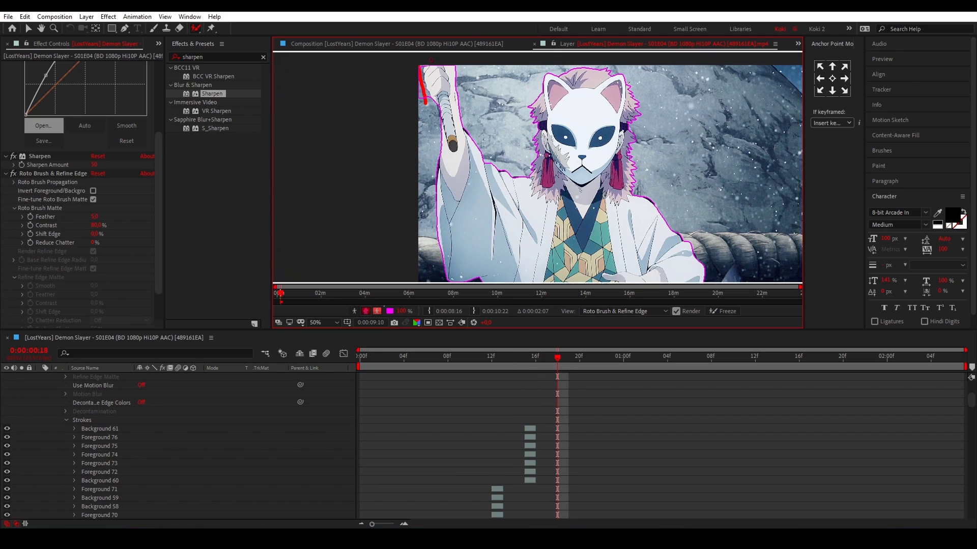
key("space")
key("space")
left_click_drag(638, 239, 501, 230)
Step: Check the propagated Roto Brush edge forward to frame 21 and back to frame 12
key("Page_Down")
key("Page_Down")
key("Page_Down")
key("Page_Up")
key("Page_Up")
key("Page_Up")
key("Page_Up")
key("Page_Up")
key("Page_Up")
key("Page_Up")
key("Page_Up")
key("Page_Up")
Step: Return to frame 21 and restore the selection near the raised hand with a foreground stroke
key("Page_Down")
key("Page_Down")
key("Page_Down")
key("Page_Down")
key("Page_Down")
key("Page_Down")
key("Page_Down")
key("Page_Down")
key("Page_Down")
left_click_drag(376, 64, 382, 76)
Step: Move to 0:00:01:00 and correct the character's outline with close-up foreground and background strokes
key("Page_Down")
key("Page_Down")
key("Page_Down")
mouse_move(389, 258)
left_mouse_down()
mouse_move(375, 229)
mouse_move(476, 234)
left_mouse_up()
scroll(476, 234, "up", 1)
left_click_drag(480, 133, 488, 208)
left_click_drag(527, 61, 532, 295)
left_click_drag(529, 178, 519, 219)
key("Page_Up")
mouse_move(564, 158)
left_mouse_down()
mouse_move(584, 224)
mouse_move(526, 252)
mouse_move(392, 101)
mouse_move(418, 107)
left_mouse_up()
key("Page_Down")
Step: Move to 0:00:01:03 and correct the selection around the raised arm and sleeve with foreground and background strokes
scroll(391, 100, "down", 1)
key("Page_Down")
key("Page_Down")
key("Page_Down")
left_click_drag(618, 178, 621, 222)
left_click_drag(453, 264, 448, 239)
left_click_drag(442, 92, 432, 105)
left_click_drag(475, 97, 478, 122)
Step: Refine the robe's edge beside the rope at 0:00:01:03 with close-up foreground and background strokes
scroll(613, 267, "up", 2)
mouse_move(616, 267)
left_mouse_down()
mouse_move(636, 138)
mouse_move(667, 175)
left_mouse_up()
left_click_drag(682, 66, 587, 280)
left_click_drag(596, 167, 586, 206)
key("ctrl+z")
left_click_drag(475, 130, 431, 233)
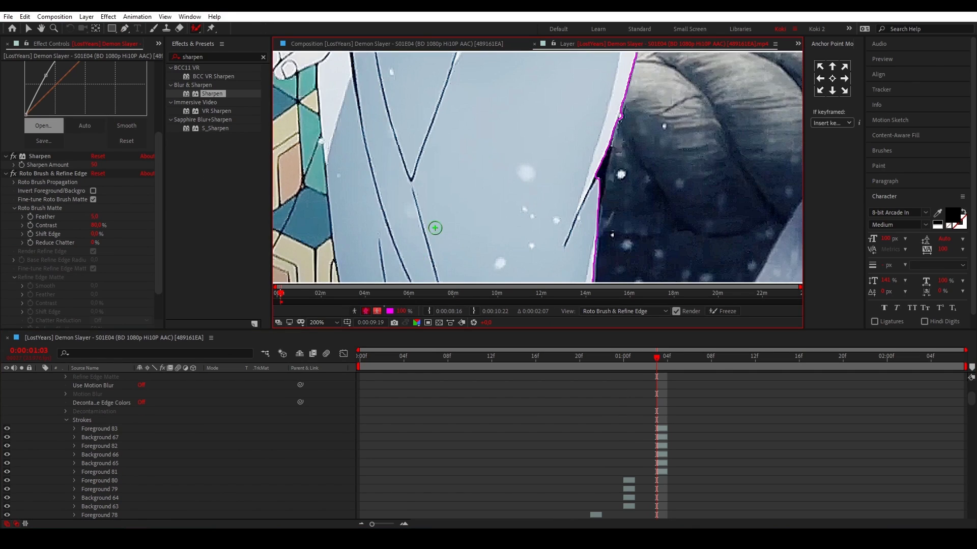
Step: Refine the hair outline around the mask at 0:00:01:03 with foreground and background strokes
left_click_drag(473, 92, 477, 267)
left_click_drag(574, 83, 558, 63)
scroll(558, 63, "up", 3)
left_click_drag(625, 181, 612, 152)
left_click_drag(532, 194, 580, 178)
left_click_drag(534, 77, 554, 269)
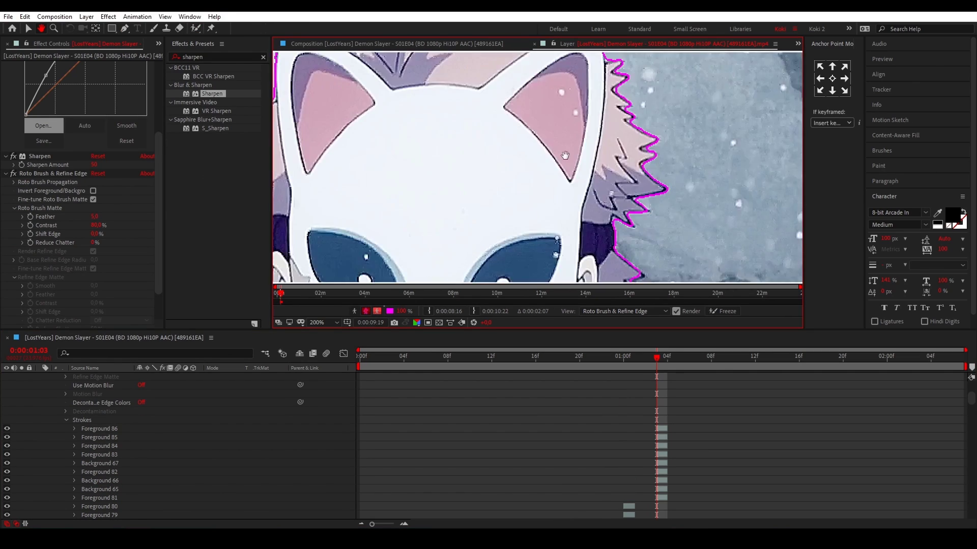
left_click_drag(315, 92, 529, 154)
left_click_drag(461, 133, 473, 136)
mouse_move(479, 131)
left_mouse_down()
mouse_move(470, 133)
mouse_move(506, 110)
left_mouse_up()
scroll(511, 217, "down", 2)
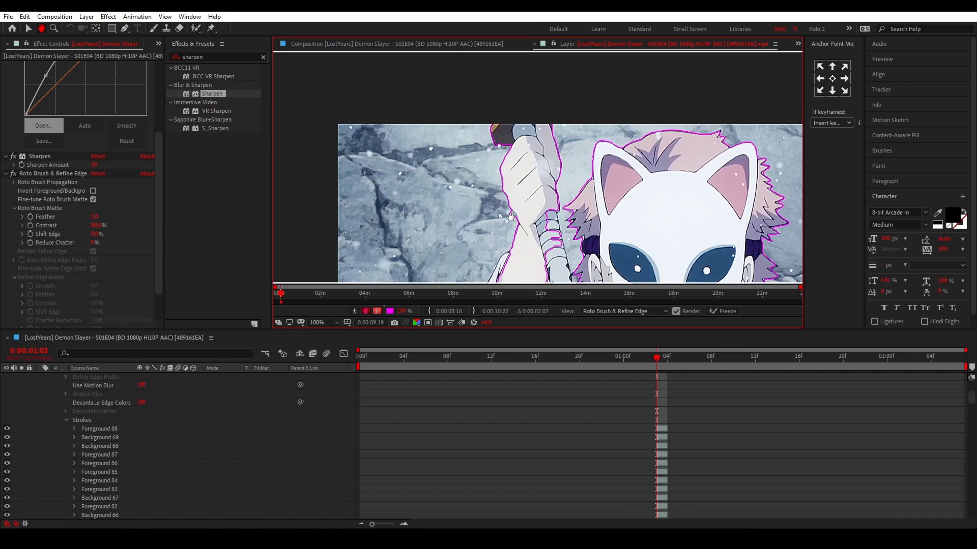
Step: Clean up the raised hand and arm edges at 0:00:01:03 with close-up foreground and background strokes
left_click_drag(563, 290, 565, 293)
scroll(559, 265, "up", 1)
mouse_move(560, 264)
left_mouse_down()
mouse_move(529, 140)
mouse_move(537, 203)
left_mouse_up()
scroll(537, 178, "down", 2)
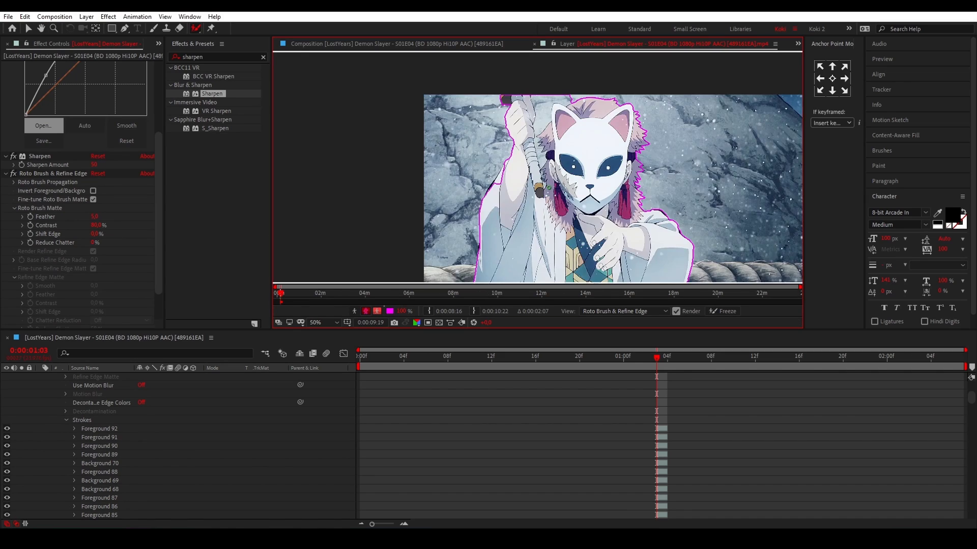
scroll(537, 185, "up", 2)
left_click_drag(549, 170, 554, 185)
left_click_drag(602, 110, 551, 76)
scroll(611, 177, "up", 1)
mouse_move(595, 138)
left_mouse_down()
mouse_move(596, 158)
mouse_move(609, 102)
mouse_move(589, 213)
left_mouse_up()
left_click_drag(589, 170, 585, 178)
scroll(575, 193, "down", 2)
left_click_drag(565, 244, 524, 87)
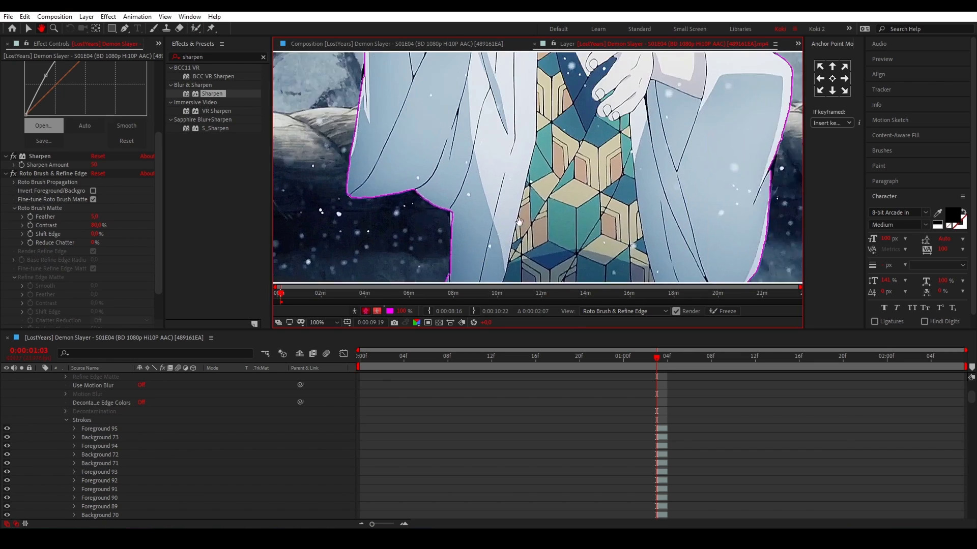
Step: Move to 0:00:01:06 and correct the edges around the sword hand and sleeve with foreground and background strokes
scroll(532, 223, "down", 1)
key("Page_Down")
key("Page_Down")
key("Page_Down")
scroll(525, 196, "up", 1)
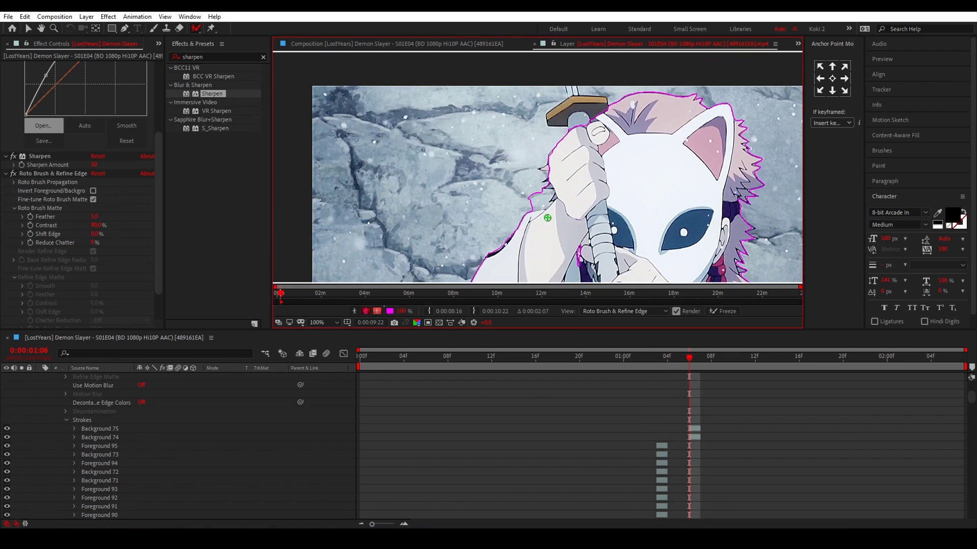
left_click_drag(630, 206, 554, 72)
left_click_drag(366, 244, 369, 226)
left_click_drag(364, 193, 374, 187)
left_click_drag(367, 229, 379, 250)
Step: Refine the lower robe's edges at 0:00:01:06 with foreground and background strokes
left_click_drag(554, 173, 492, 121)
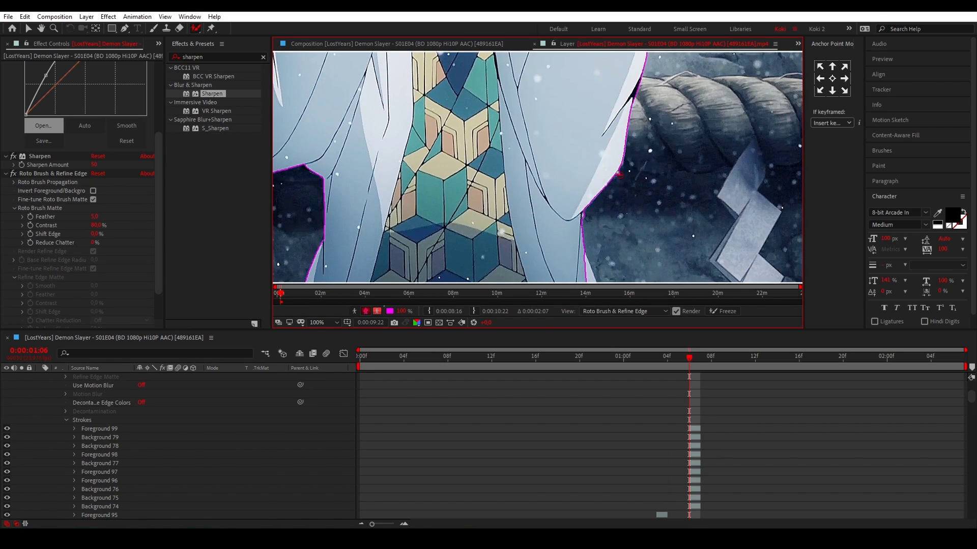
left_click_drag(624, 178, 559, 57)
key("ctrl+z")
left_click_drag(569, 140, 581, 177)
left_click_drag(540, 82, 572, 249)
scroll(570, 117, "up", 2)
left_click_drag(474, 117, 478, 170)
scroll(529, 163, "down", 1)
Step: Move to 0:00:01:09 and correct the character's outline with short foreground and background strokes
key("Page_Down")
key("Page_Down")
key("Page_Down")
scroll(518, 200, "down", 2)
scroll(531, 150, "up", 1)
mouse_move(532, 150)
left_mouse_down()
mouse_move(560, 257)
mouse_move(656, 328)
left_mouse_up()
left_click(515, 184)
left_click(551, 129)
scroll(560, 143, "down", 1)
scroll(569, 155, "up", 1)
left_click_drag(569, 155, 602, 74)
left_click(502, 124)
mouse_move(642, 231)
left_mouse_down()
mouse_move(585, 31)
mouse_move(565, 241)
mouse_move(578, 337)
left_mouse_up()
Step: Advance through 0:00:01:12 and 0:00:01:15, restoring the selection with one foreground stroke at each frame
key("Page_Down")
key("Page_Down")
key("Page_Down")
left_click(540, 157)
mouse_move(540, 244)
left_mouse_down()
mouse_move(536, 31)
mouse_move(542, 222)
mouse_move(495, 24)
mouse_move(511, 274)
left_mouse_up()
key("Page_Down")
key("Page_Down")
key("Page_Down")
left_click(585, 166)
Step: Move to 0:00:01:18 and add the sword blade above the head with a foreground stroke, correcting the surrounding edge
key("Page_Down")
key("Page_Down")
key("Page_Down")
left_click_drag(525, 127, 531, 91)
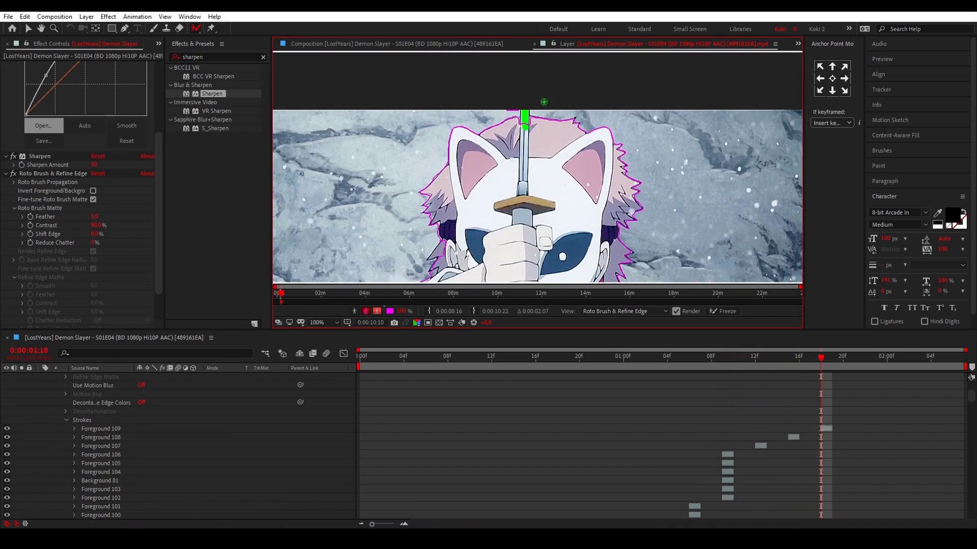
left_click_drag(558, 192, 638, 70)
left_click(631, 194)
mouse_move(631, 223)
left_mouse_down()
mouse_move(610, 161)
mouse_move(606, 30)
mouse_move(574, 238)
mouse_move(593, 317)
left_mouse_up()
Step: Move to 0:00:01:21 and exclude the background above the head with background strokes
key("Page_Down")
key("Page_Down")
key("Page_Down")
left_click_drag(450, 130, 504, 99)
mouse_move(446, 94)
left_mouse_down()
mouse_move(459, 107)
mouse_move(548, 94)
left_mouse_up()
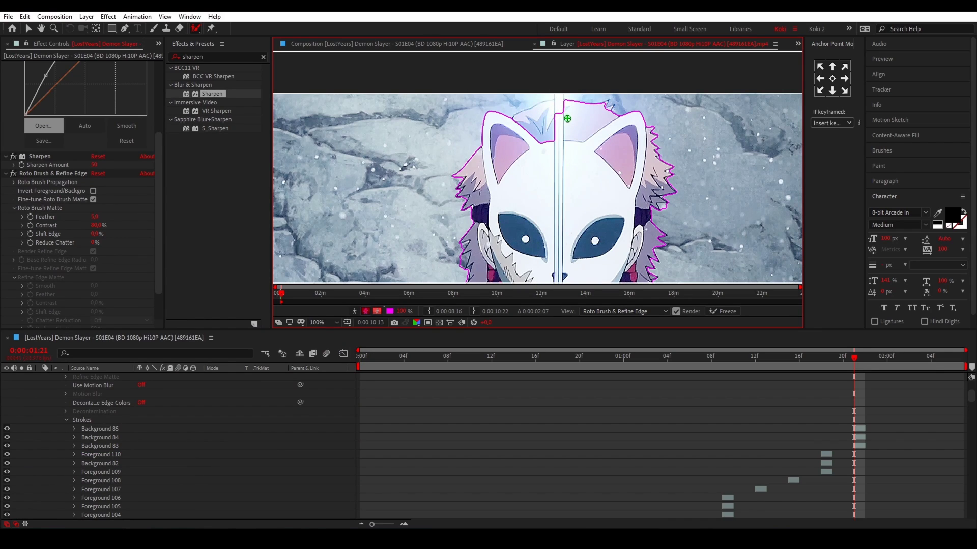
Step: Compare 0:00:01:21 with the preceding frames and restore the hair between the mask's ears with a foreground stroke
key("Page_Up")
key("Page_Up")
key("Page_Up")
key("Page_Down")
key("Page_Down")
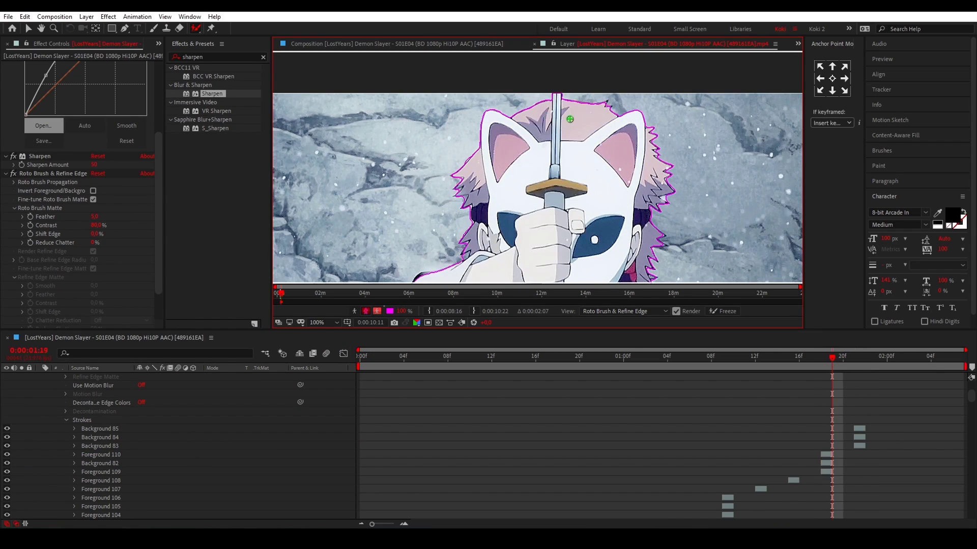
key("Page_Down")
scroll(566, 116, "up", 2)
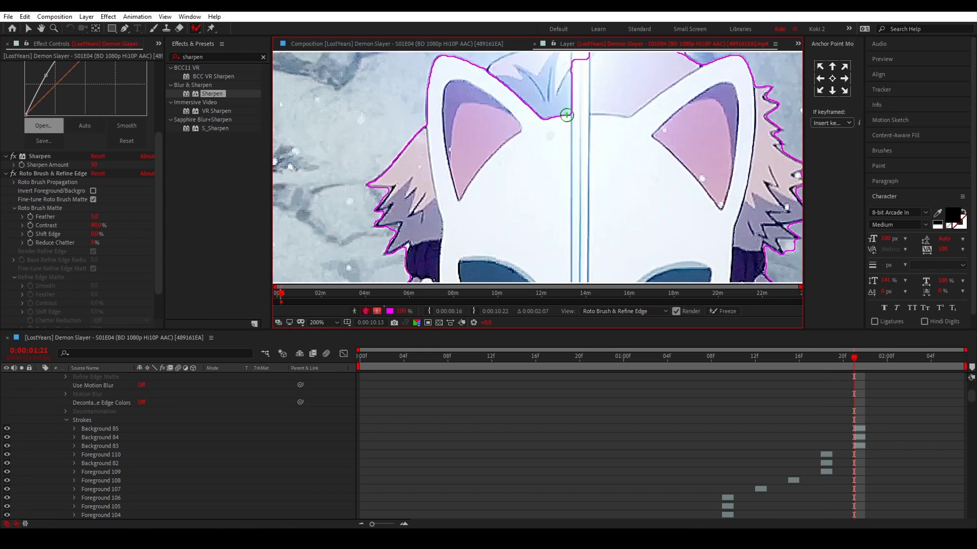
scroll(589, 90, "up", 3)
left_click_drag(503, 173, 470, 200)
left_click_drag(539, 132, 634, 144)
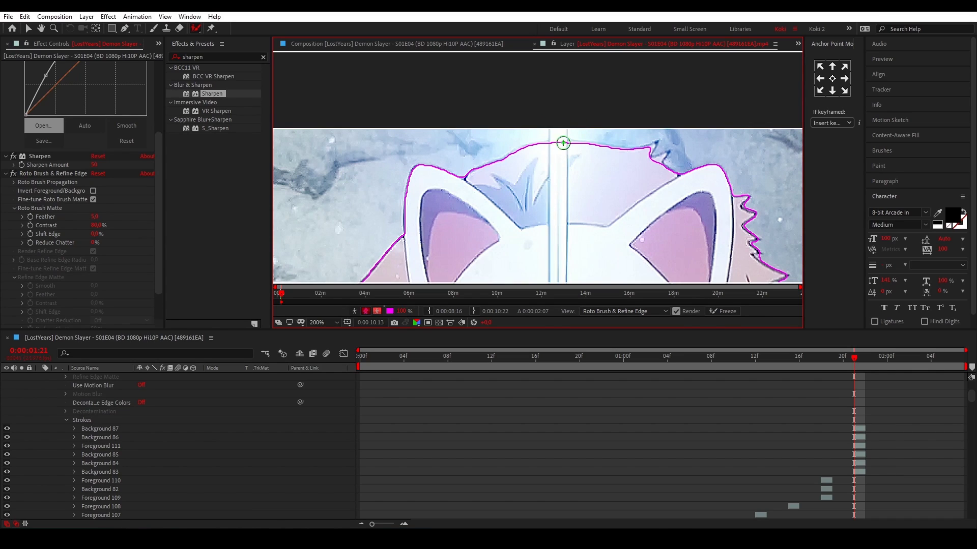
Step: Undo the last background stroke and add the blade tip above the hair with foreground strokes at 0:00:01:21
key("ctrl+z")
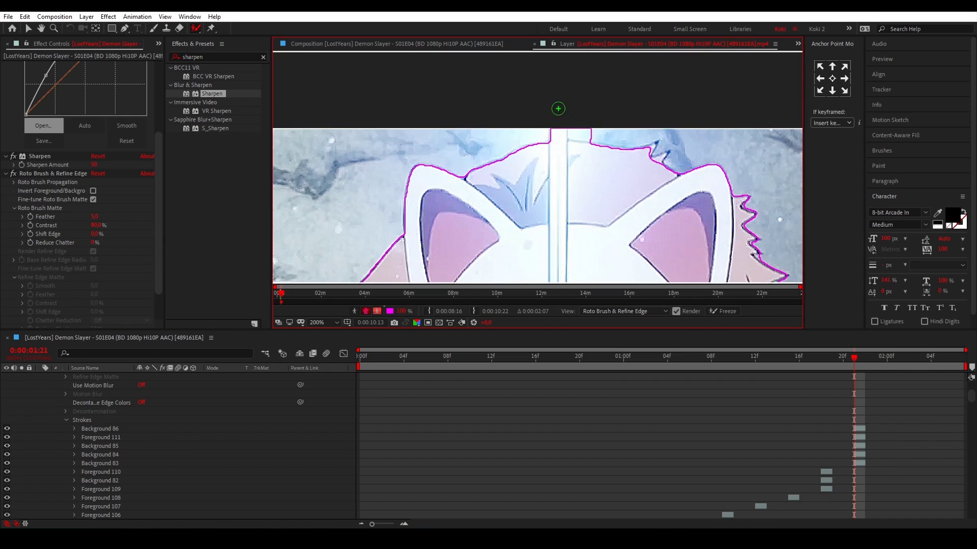
left_click_drag(571, 133, 558, 131)
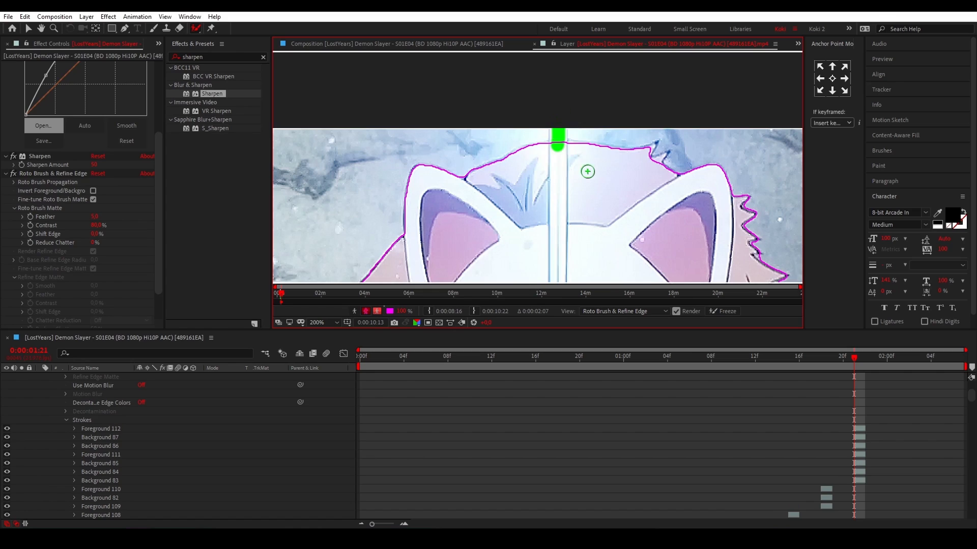
left_click(558, 138)
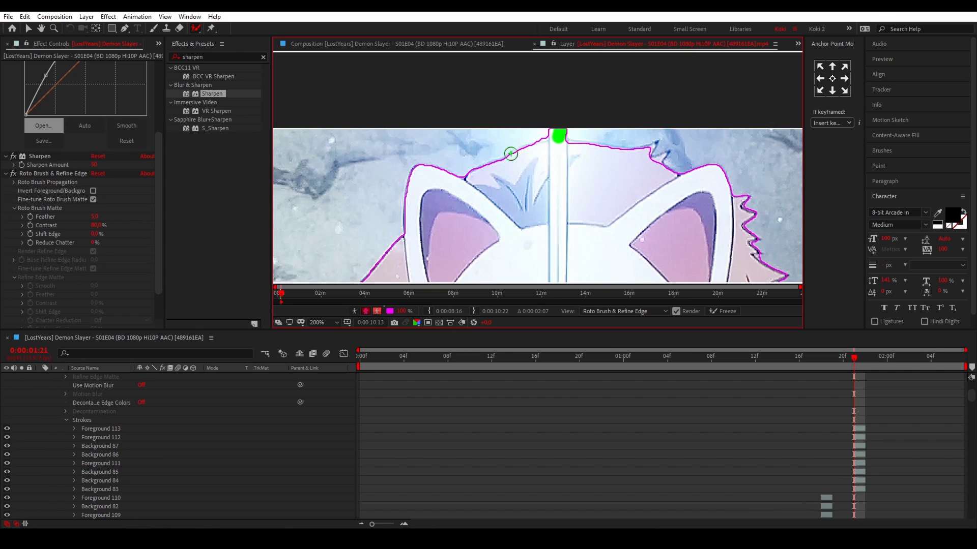
Step: Trim the excess selection beside the blade tip at 0:00:01:21 with close-up background strokes
scroll(514, 133, "up", 2)
left_click(544, 100, "alt")
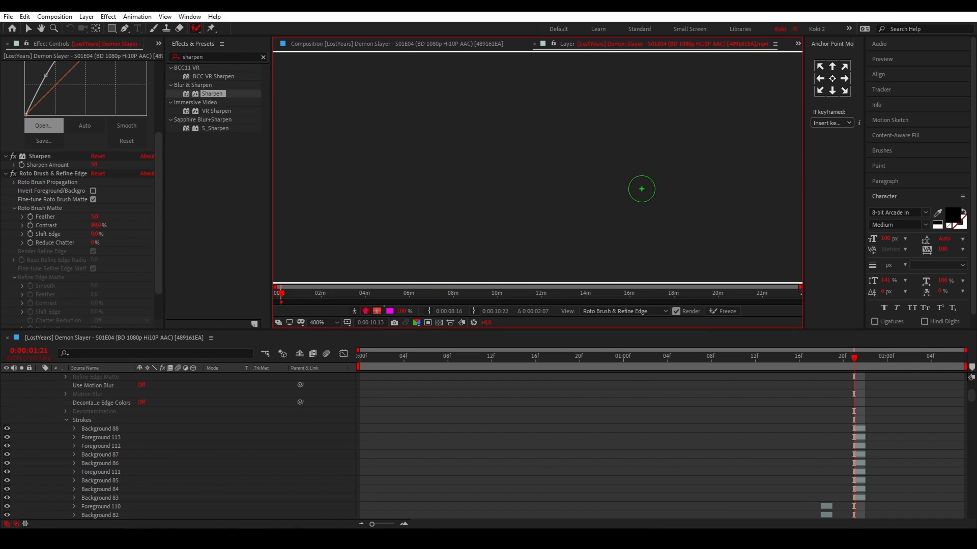
left_click(544, 101, "alt")
scroll(656, 178, "down", 2)
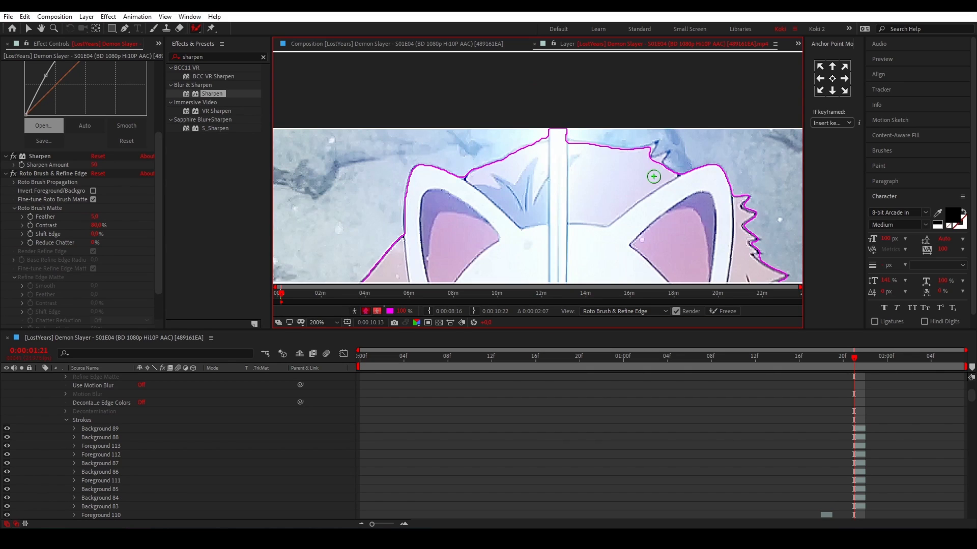
key("period")
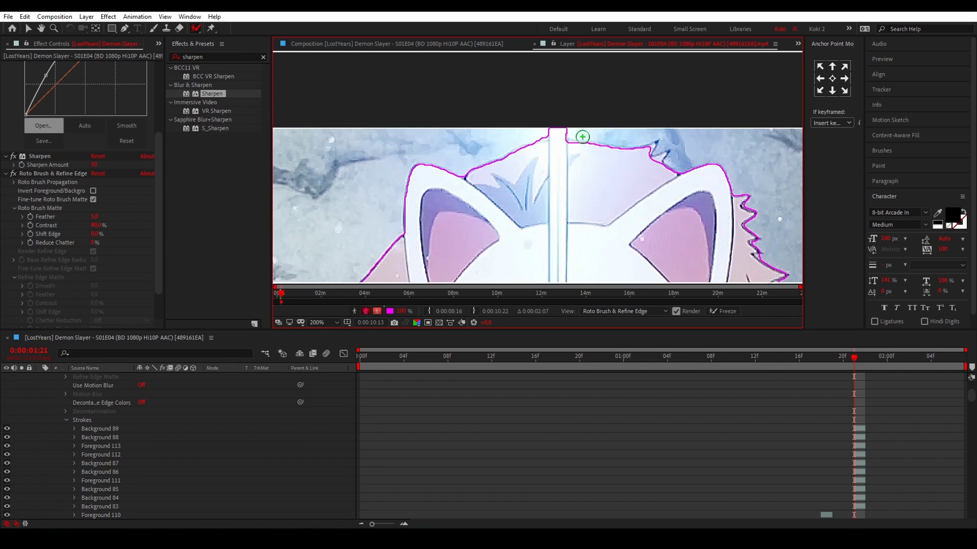
Step: Check the previous frame and restore the missing robe shoulder at 0:00:01:21 with a foreground stroke
scroll(574, 154, "down", 1)
left_click_drag(562, 216, 531, 79)
key("Page_Up")
mouse_move(496, 212)
left_mouse_down()
mouse_move(614, 118)
mouse_move(539, 161)
left_mouse_up()
key("Page_Down")
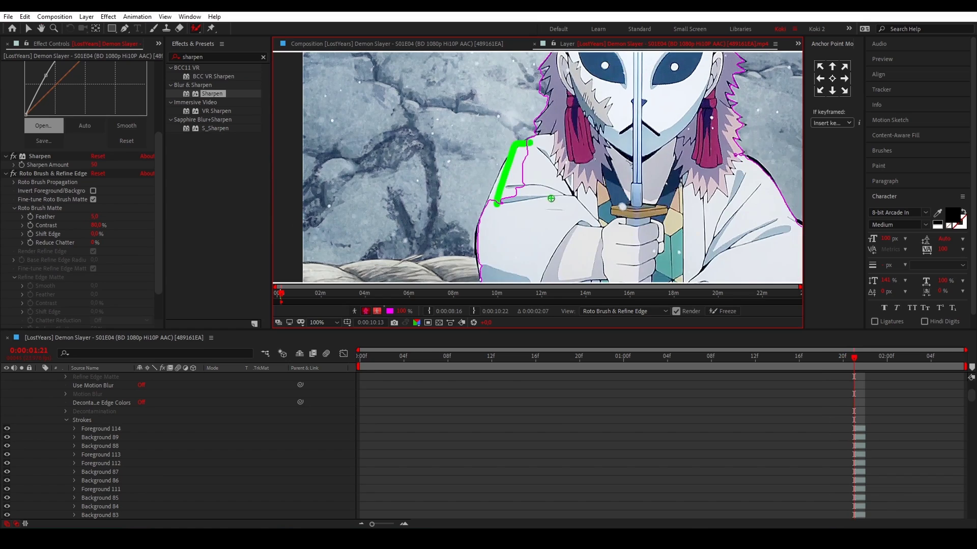
Step: Shift the latest Roto Brush strokes one frame earlier in the timeline, from 0:00:01:21 to 0:00:01:20
scroll(491, 230, "down", 1)
key("Page_Up")
key("Page_Up")
key("Page_Down")
key("v")
scroll(915, 430, "down", 4)
scroll(855, 428, "up", 4)
left_click_drag(916, 429, 848, 430)
left_click(863, 438)
left_click(848, 402)
Step: Trim the excess selection along the character's outline at 0:00:01:20 with background strokes of the Roto Brush
scroll(544, 150, "up", 1)
key("alt+w")
scroll(549, 158, "up", 1)
left_click_drag(567, 145, 560, 167)
scroll(625, 137, "down", 1)
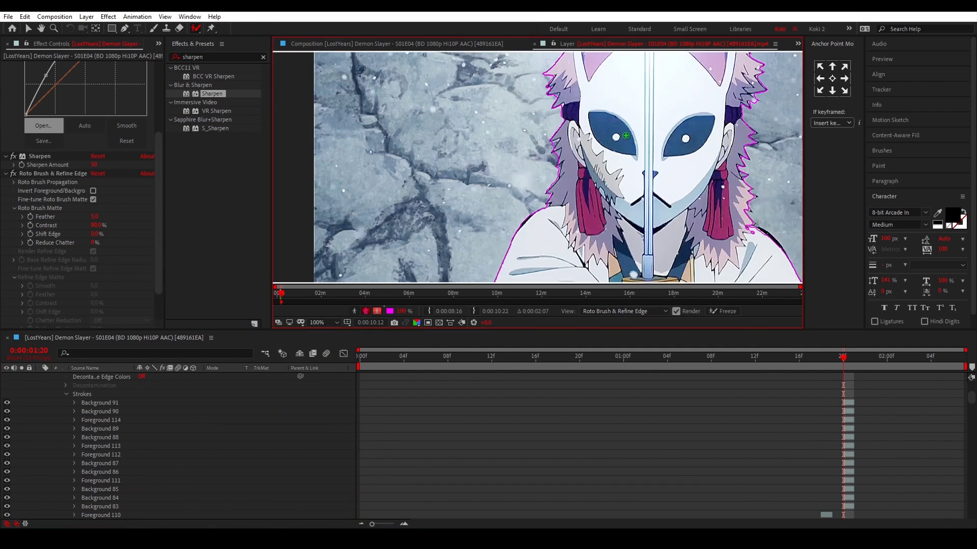
Step: Restore missing parts of the character's outline at 0:00:01:20 with foreground strokes and trim the spill with a background stroke
left_click_drag(626, 137, 523, 265)
scroll(558, 153, "up", 1)
left_click_drag(558, 153, 630, 161)
scroll(631, 161, "down", 1)
left_click_drag(631, 228, 586, 66)
left_click_drag(604, 134, 649, 133)
left_click_drag(663, 240, 667, 219)
mouse_move(552, 275)
left_mouse_down()
mouse_move(603, 176)
mouse_move(614, 174)
left_mouse_up()
left_click_drag(453, 143, 444, 196)
left_click_drag(746, 181, 734, 207)
left_click_drag(756, 173, 747, 186)
mouse_move(712, 151)
left_mouse_down()
mouse_move(646, 277)
mouse_move(671, 112)
left_mouse_up()
Step: Correct the character's outline at 0:00:01:22 with a background stroke and a foreground stroke
key("Page_Down")
key("Page_Down")
left_click_drag(679, 134, 697, 148)
left_click_drag(666, 278, 685, 243)
left_click_drag(686, 189, 683, 207)
left_click_drag(681, 122, 645, 277)
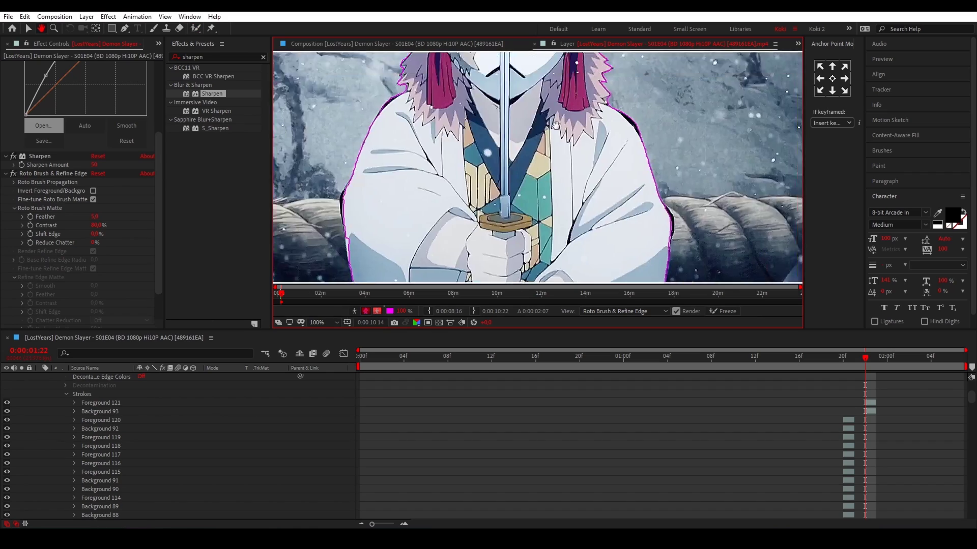
Step: Refine the character's outline at 0:00:02:00 with three foreground strokes and two background strokes
key("Page_Down")
key("Page_Down")
scroll(554, 153, "down", 1)
scroll(539, 122, "up", 2)
left_click_drag(539, 127, 545, 222)
left_click_drag(601, 147, 575, 166)
left_click_drag(473, 117, 521, 116)
left_click_drag(574, 115, 633, 128)
scroll(610, 153, "down", 1)
mouse_move(585, 269)
left_mouse_down()
mouse_move(574, 87)
mouse_move(540, 269)
left_mouse_up()
Step: Trim the selection with a background stroke at 0:00:02:02 and check the outline at 0:00:02:04
key("Page_Down")
key("Page_Down")
left_click_drag(515, 141, 530, 138)
key("Page_Down")
key("Page_Down")
left_click_drag(524, 235, 517, 105)
mouse_move(514, 272)
left_mouse_down()
mouse_move(496, 72)
mouse_move(631, 274)
left_mouse_up()
Step: Trim the excess selection at 0:00:02:06 with a background stroke and check the outline around the hair
key("Page_Down")
key("Page_Down")
left_click_drag(670, 214, 674, 237)
mouse_move(674, 275)
left_mouse_down()
mouse_move(576, 132)
mouse_move(583, 277)
left_mouse_up()
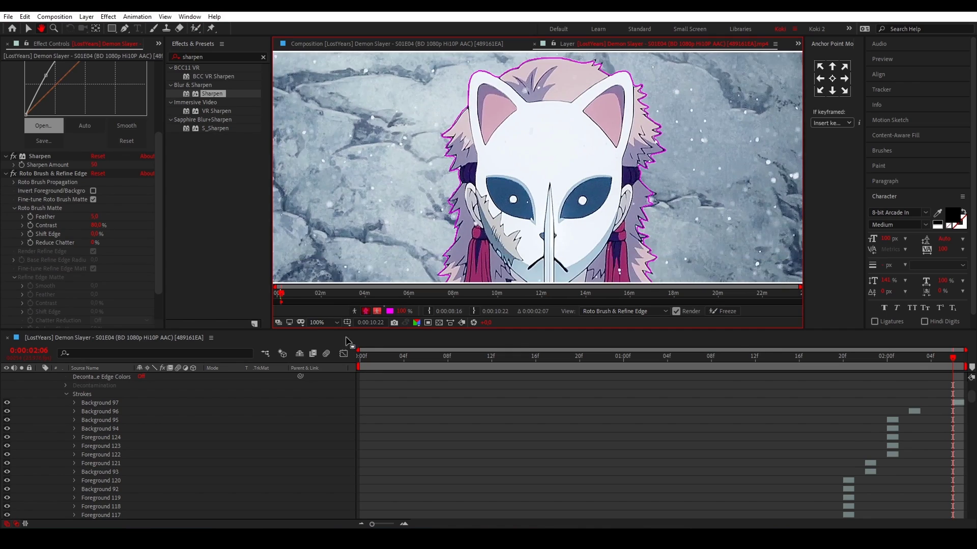
Step: Fit the whole frame in view, close the layer view and check the isolated character in the composition
key("v")
key("shift+/")
left_click(534, 44)
left_click(52, 173)
scroll(235, 402, "up", 2)
key("alt+w")
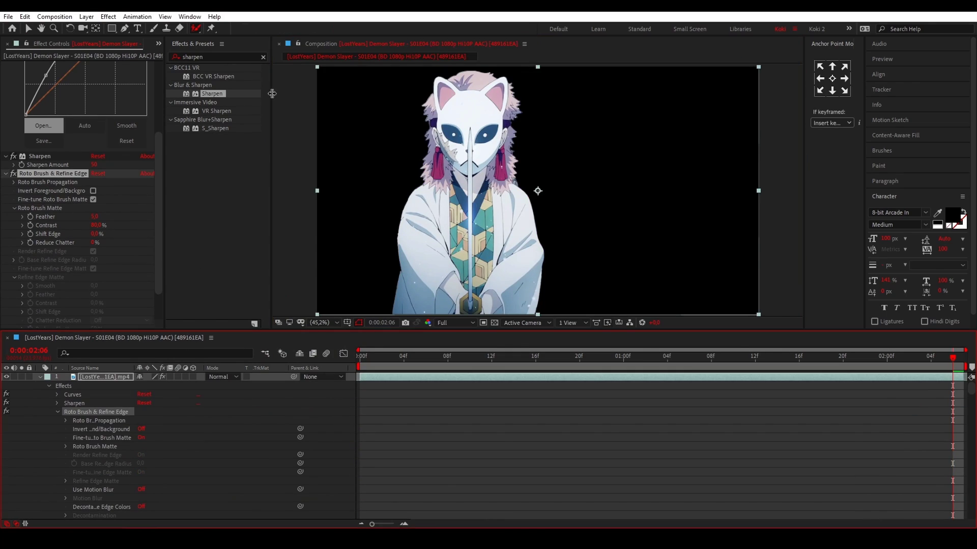
Step: Reopen the clip in the layer view and review the outline at 0:00:01:08 and on the first frame
double_click(508, 203)
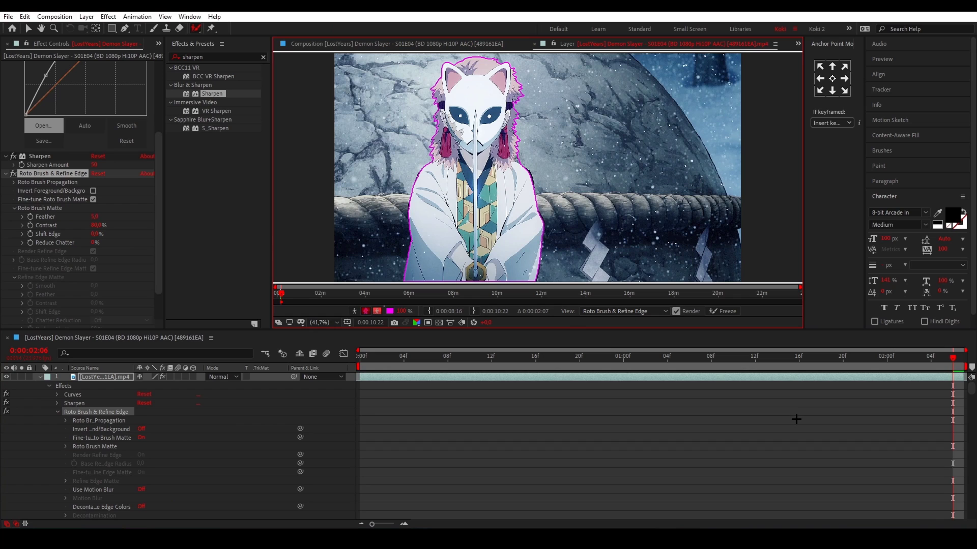
left_click_drag(360, 356, 711, 374)
scroll(55, 152, "up", 5)
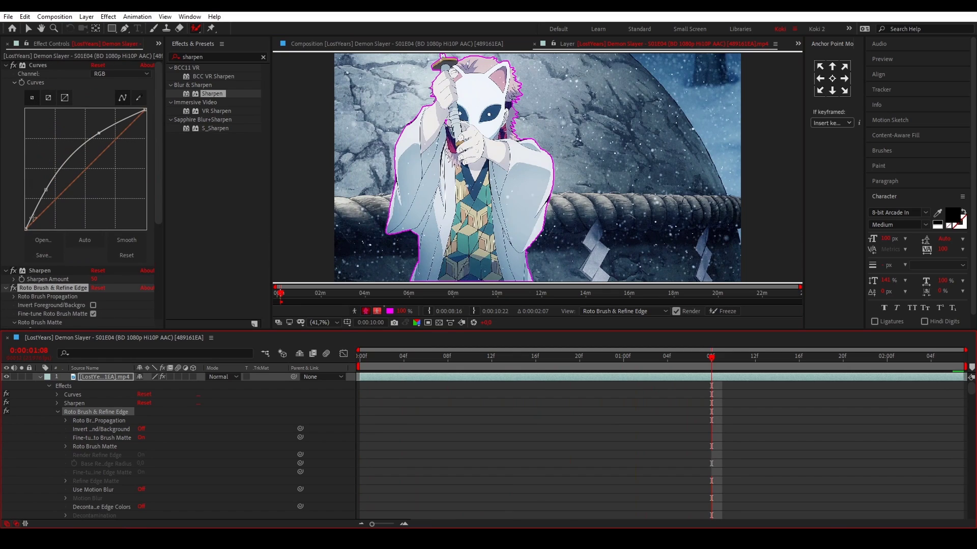
key("Home")
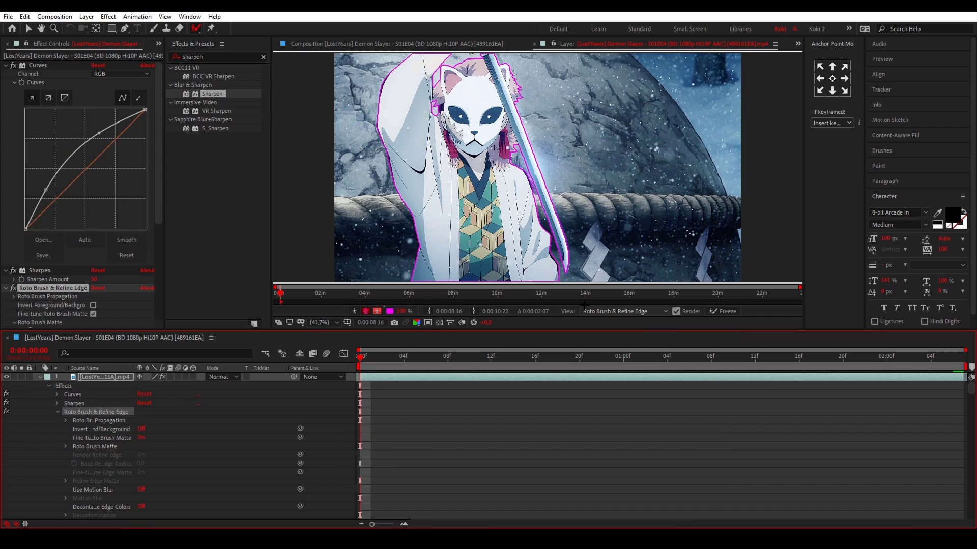
Step: Compare the clip with Curves and Sharpen disabled, and re-enable both effects
left_click(12, 66)
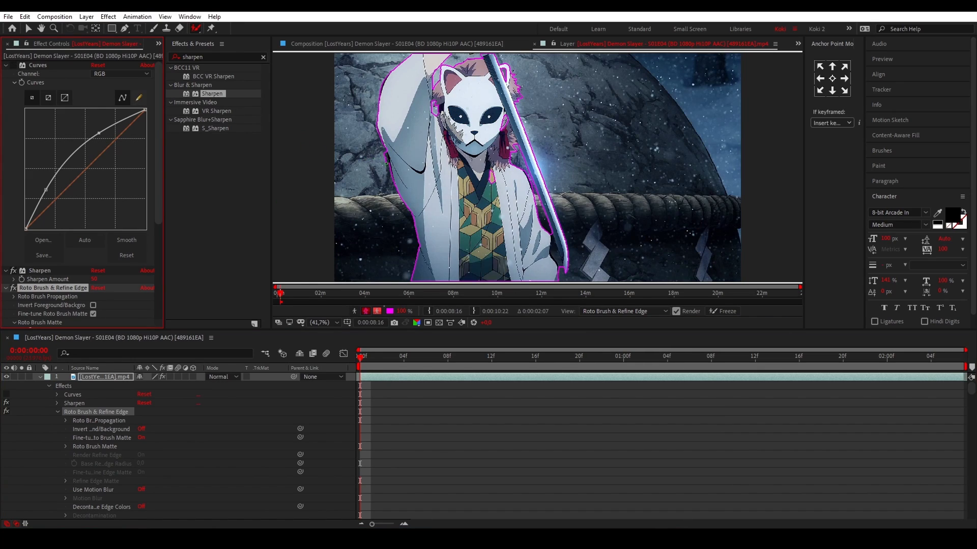
left_click(12, 270)
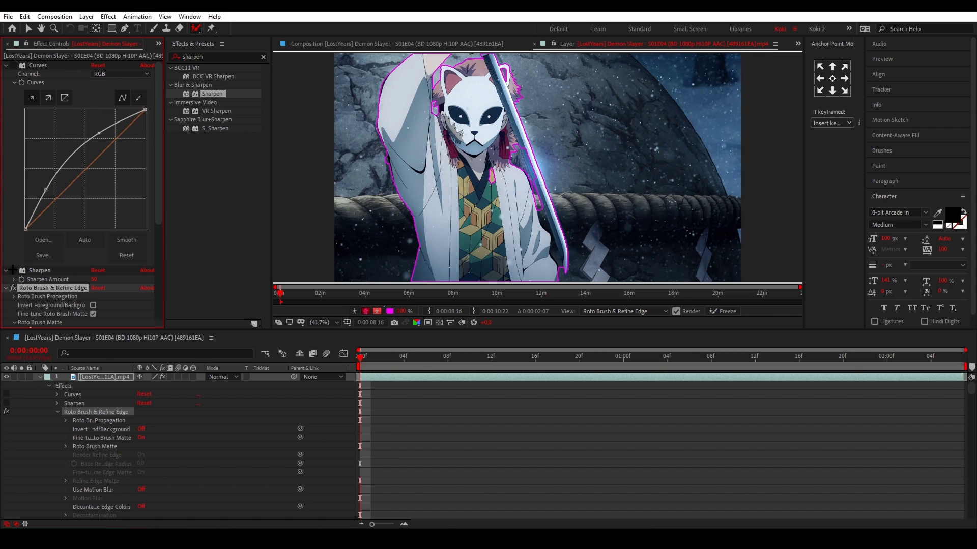
left_click(13, 65)
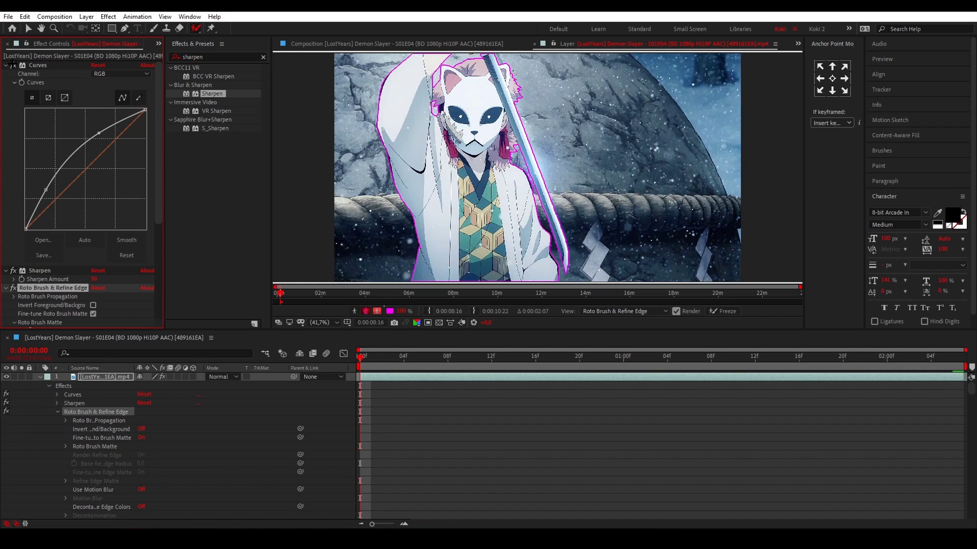
Step: Freeze the Roto Brush propagation and return to the composition view
left_click(717, 312)
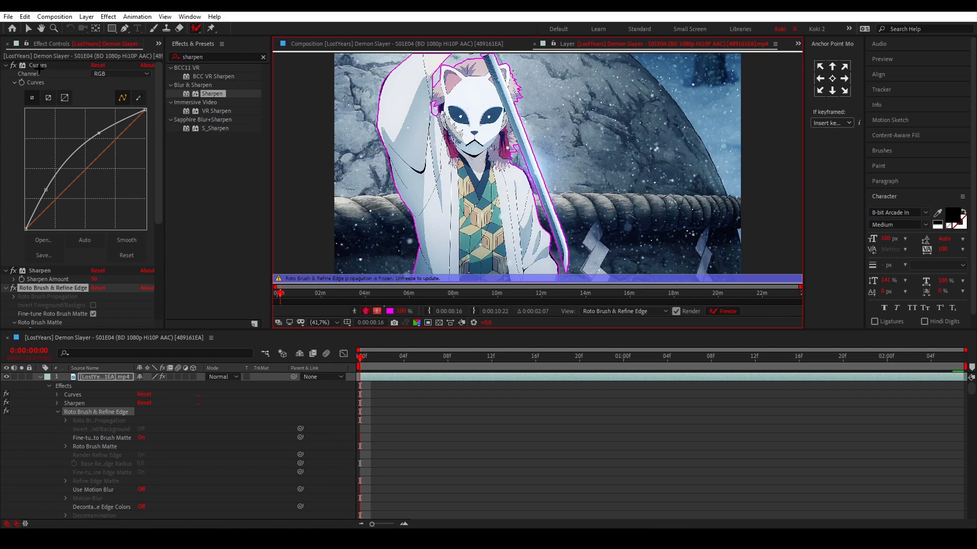
left_click(534, 44)
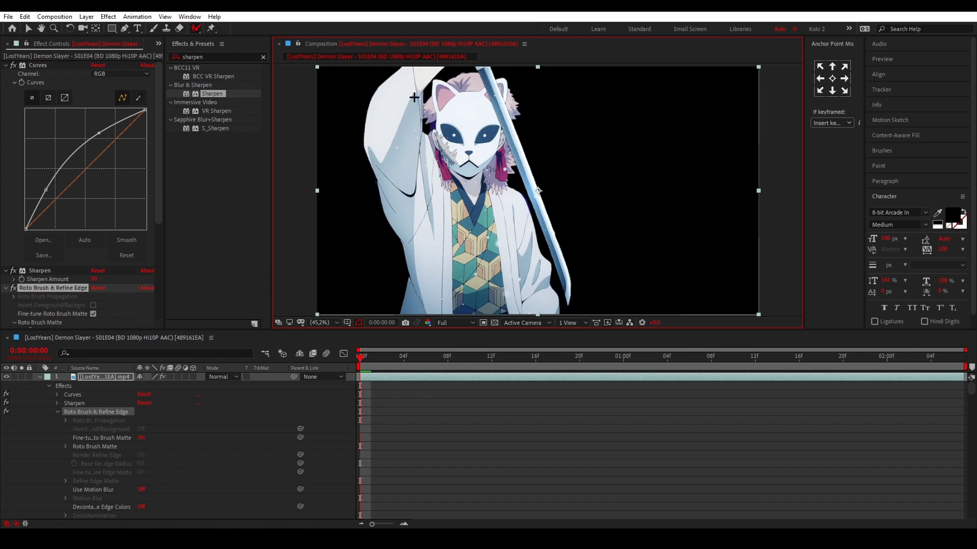
Step: Delete the Curves and Sharpen effects from the clip, keeping only Roto Brush & Refine Edge
left_click(42, 65)
key("Delete")
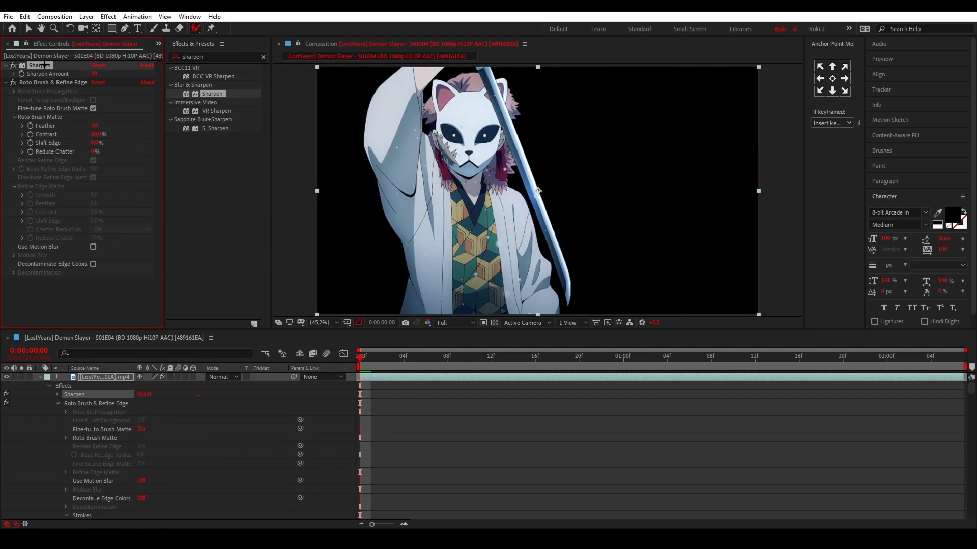
key("Delete")
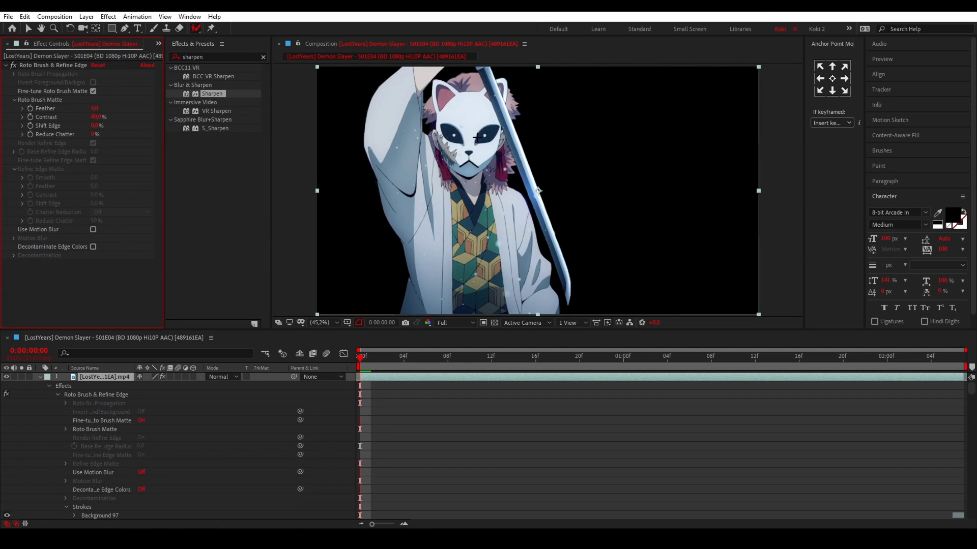
Step: Collapse the clip's properties in the timeline and play back the cutout from the first frame
key("u")
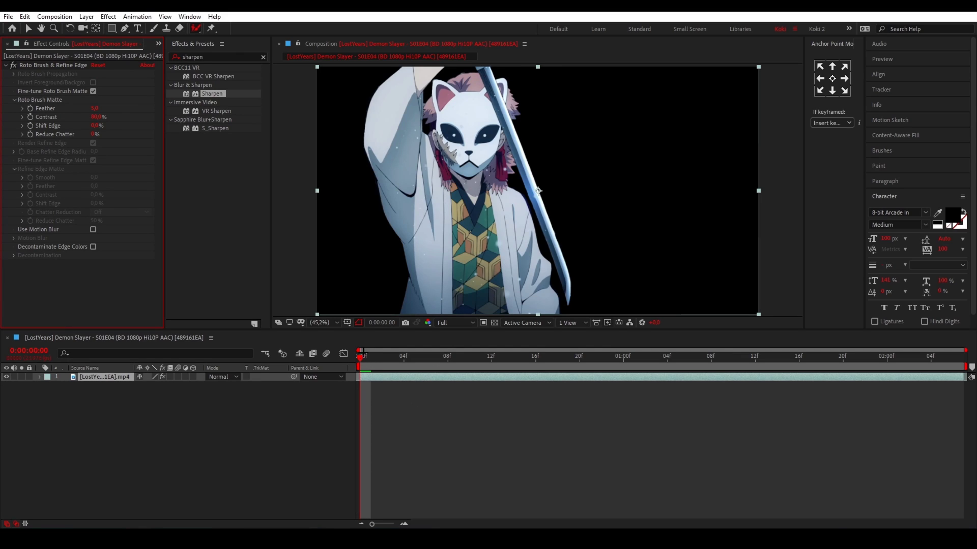
left_click(364, 356)
key("space")
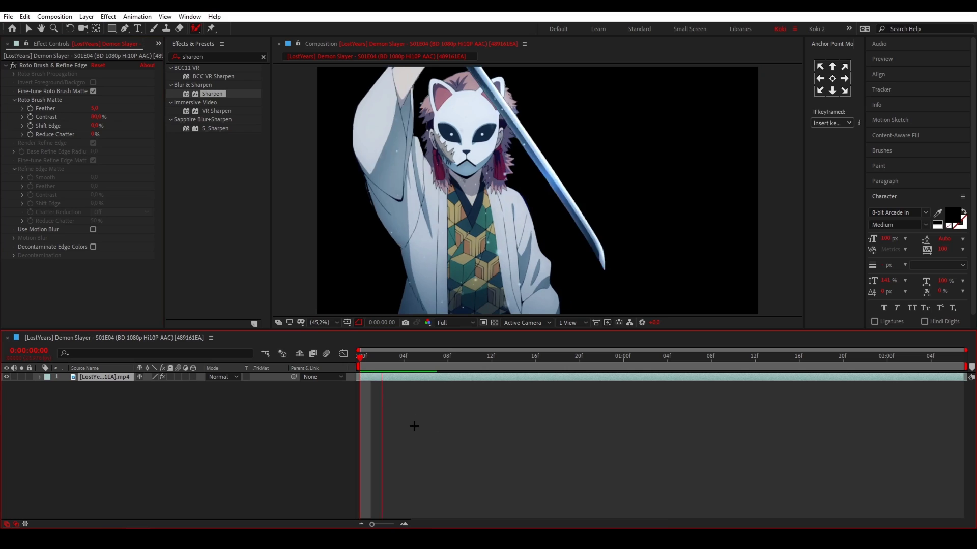